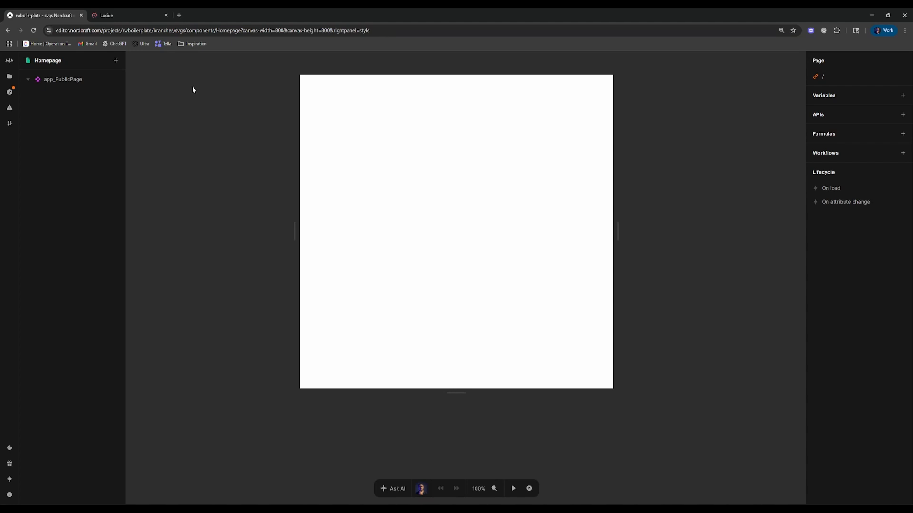
Copy the SVG code of the atom icon from the Lucide icon library
left_click(127, 15)
left_click(175, 138)
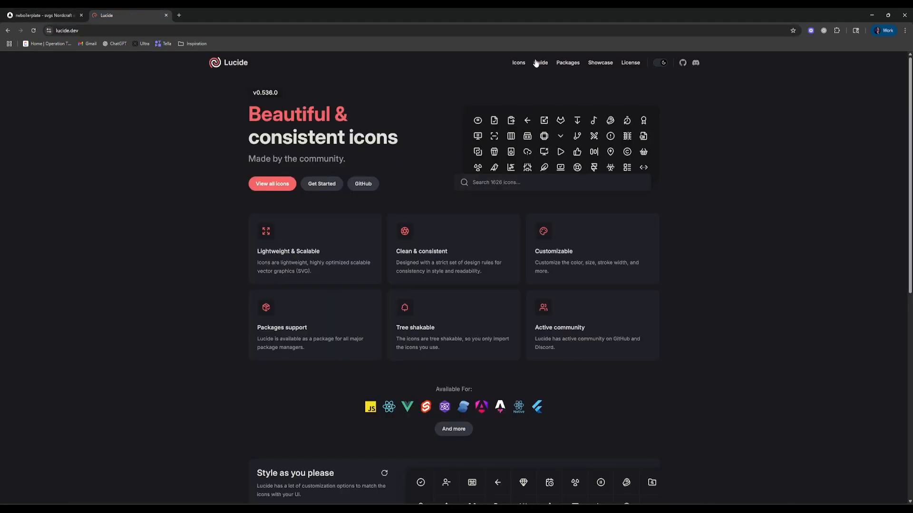
left_click(523, 64)
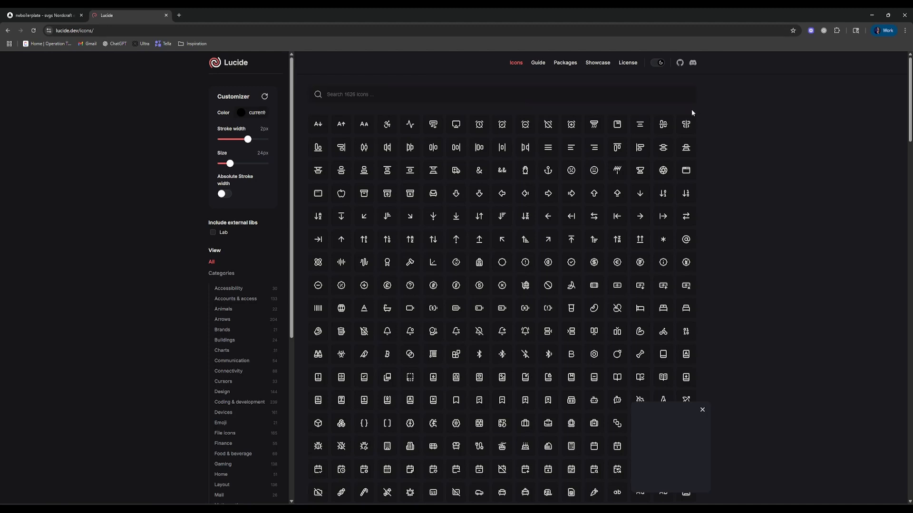
left_click(417, 94)
left_click(317, 263)
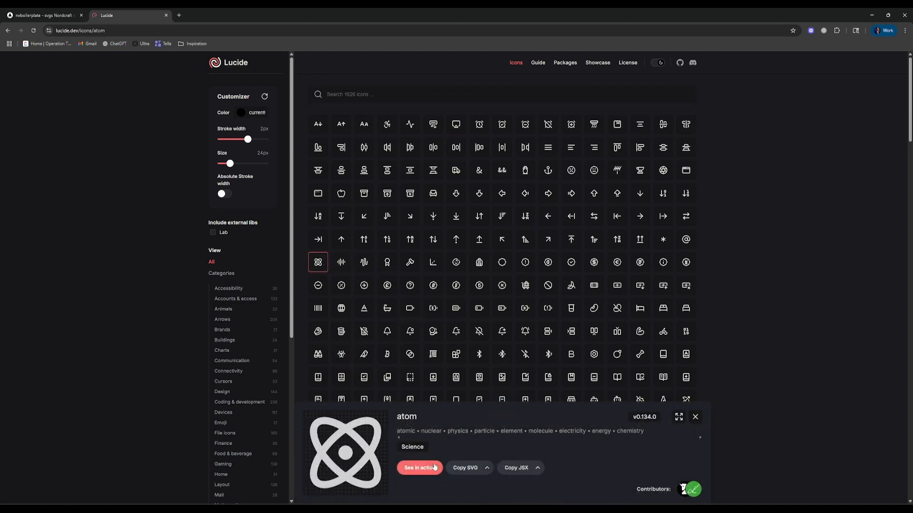
left_click(466, 470)
Switch to the Nordcraft editor and paste the copied SVG into app_PublicPage, collapsing its child elements
left_click(42, 15)
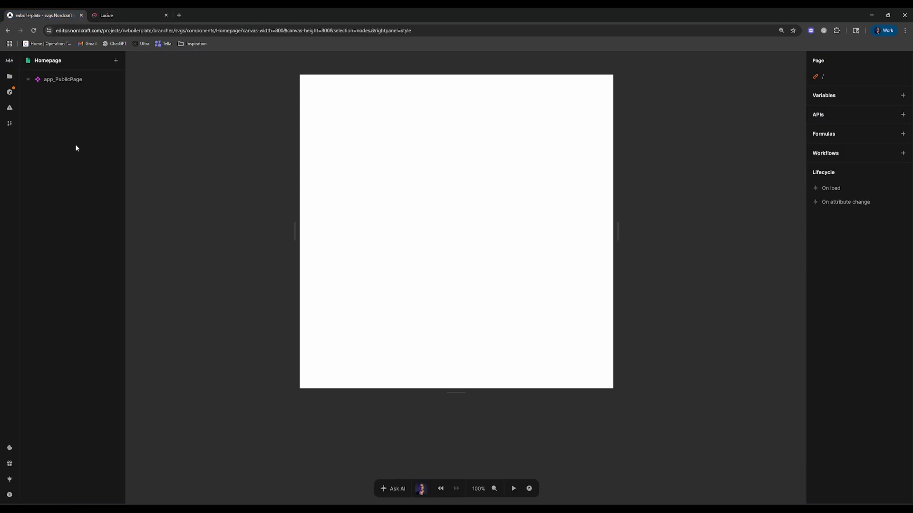
left_click(72, 80)
key("ctrl+v")
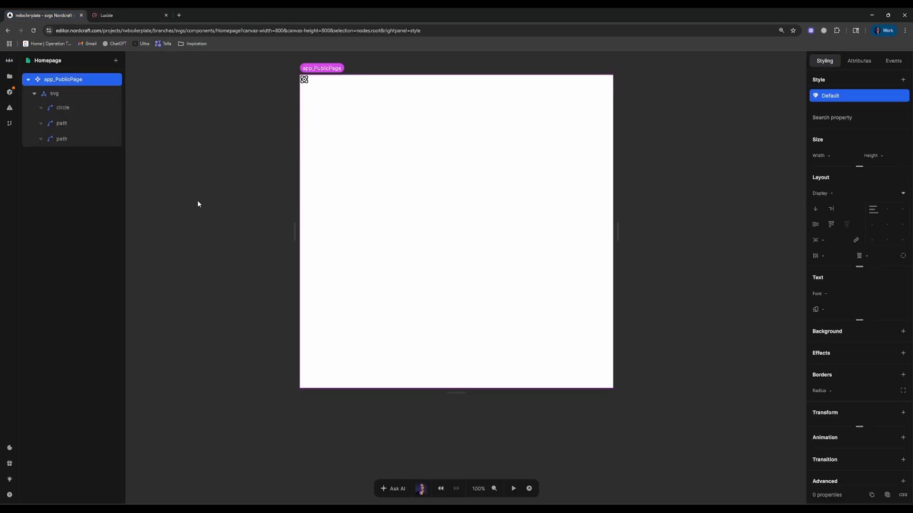
left_click(34, 93)
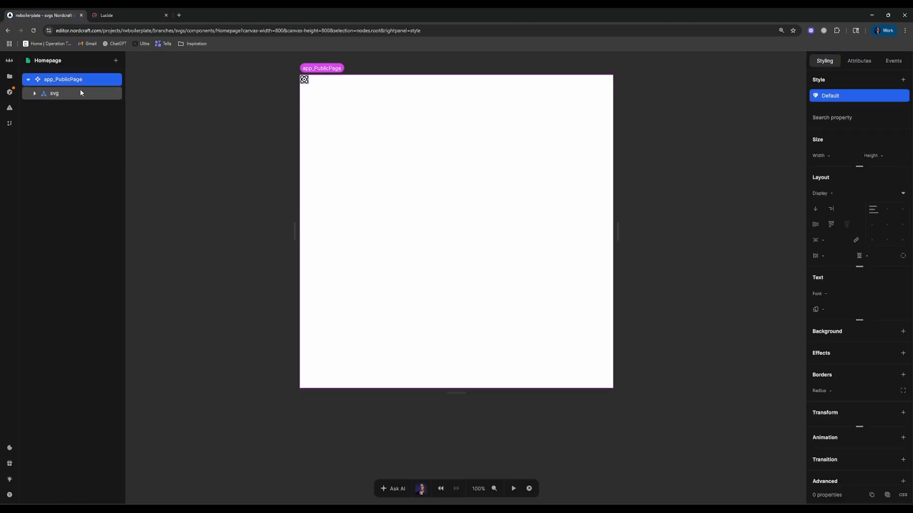
Extract the pasted svg element as a component named svg_Atom
left_click(81, 92)
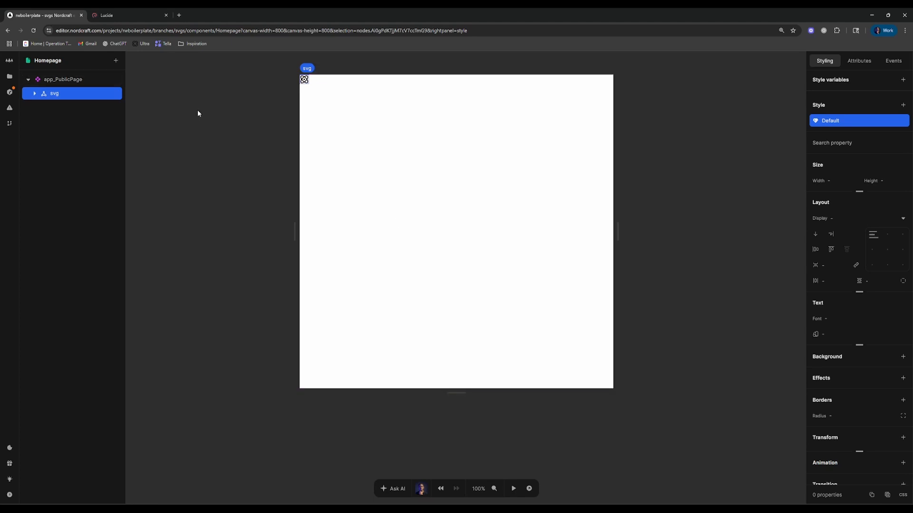
right_click(103, 96)
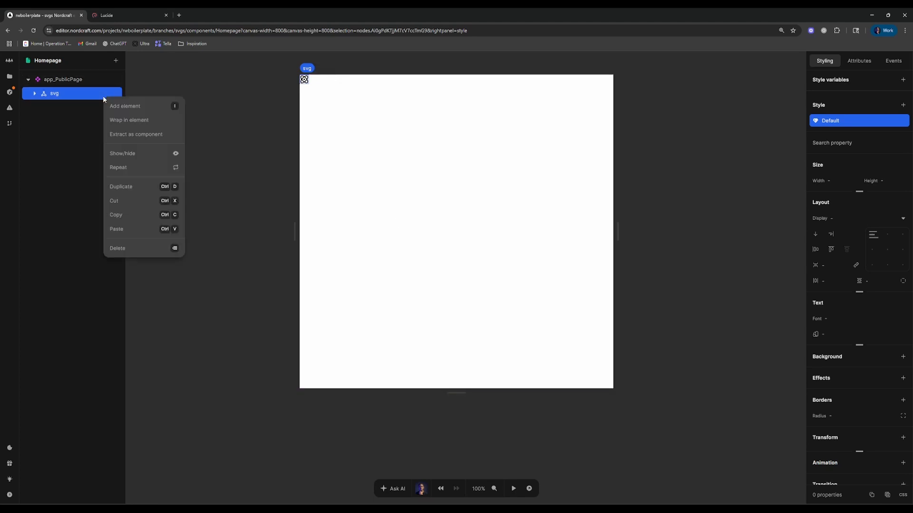
left_click(128, 134)
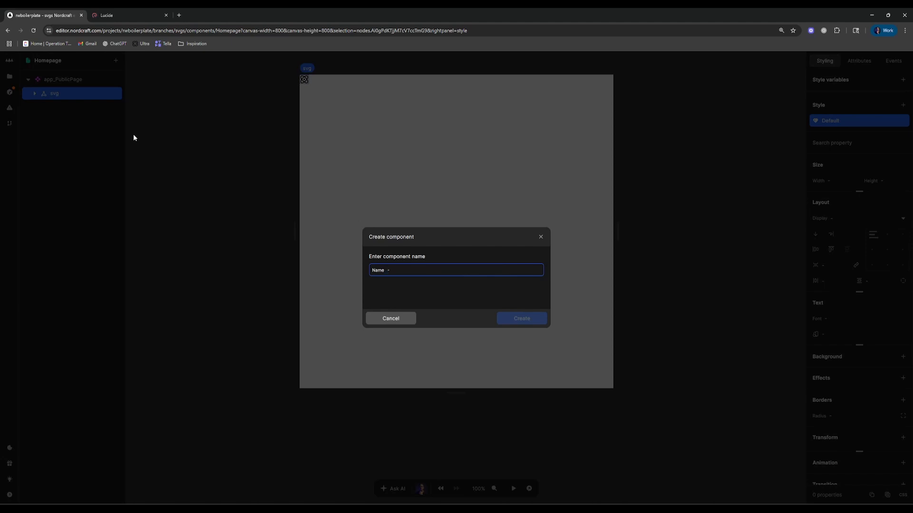
type("svg")
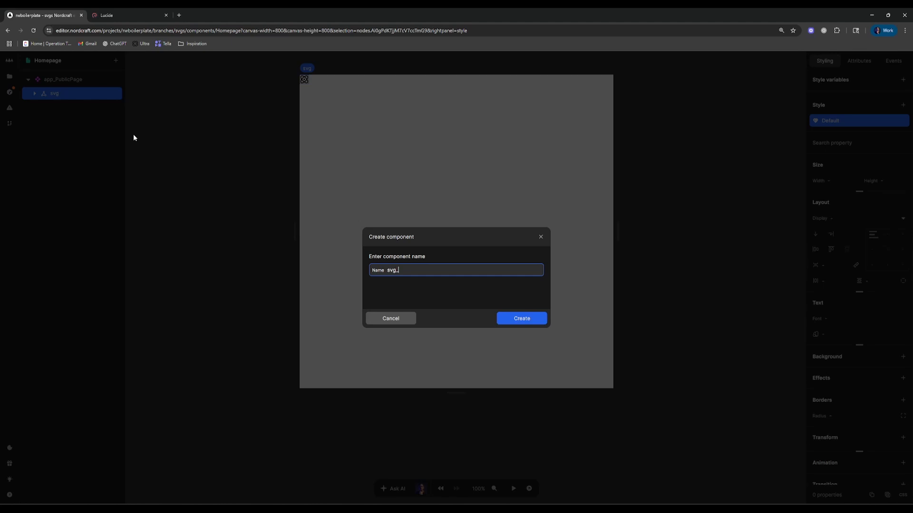
type("_Atom")
key("Return")
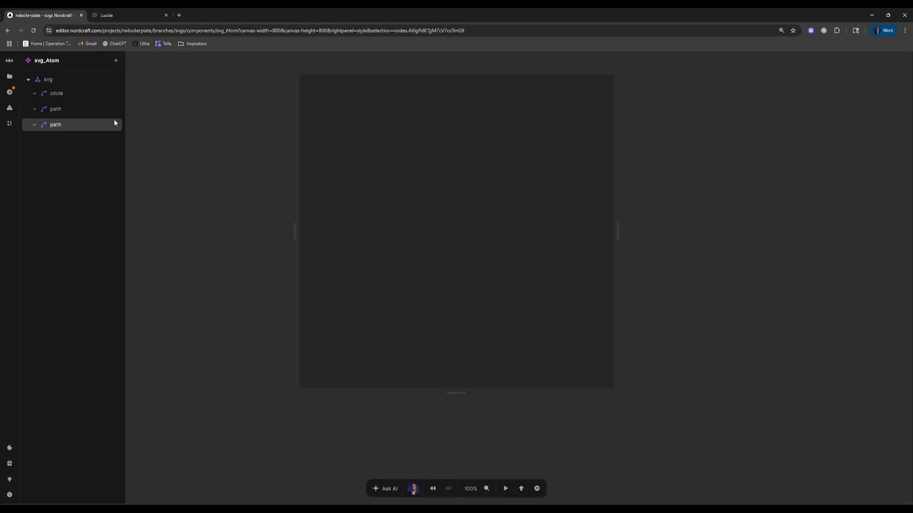
Set the width and height of the component's root svg element to 100%
left_click(60, 81)
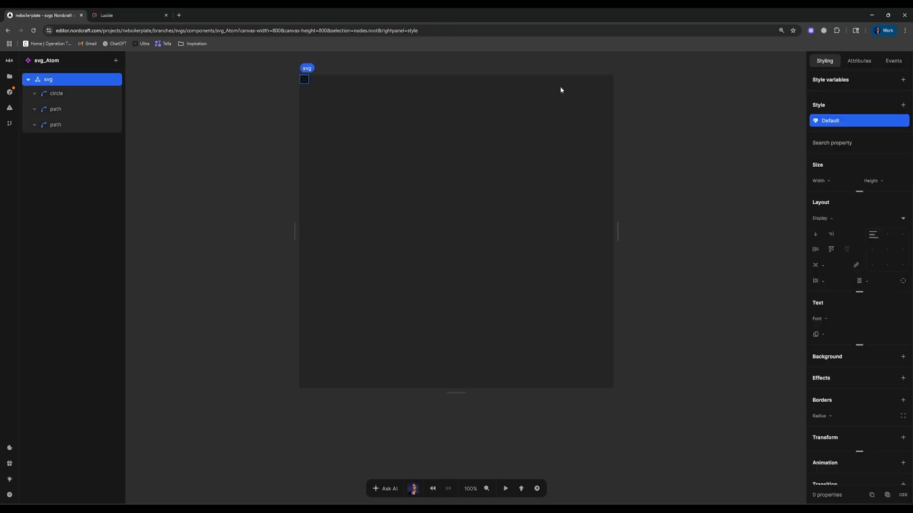
left_click(842, 183)
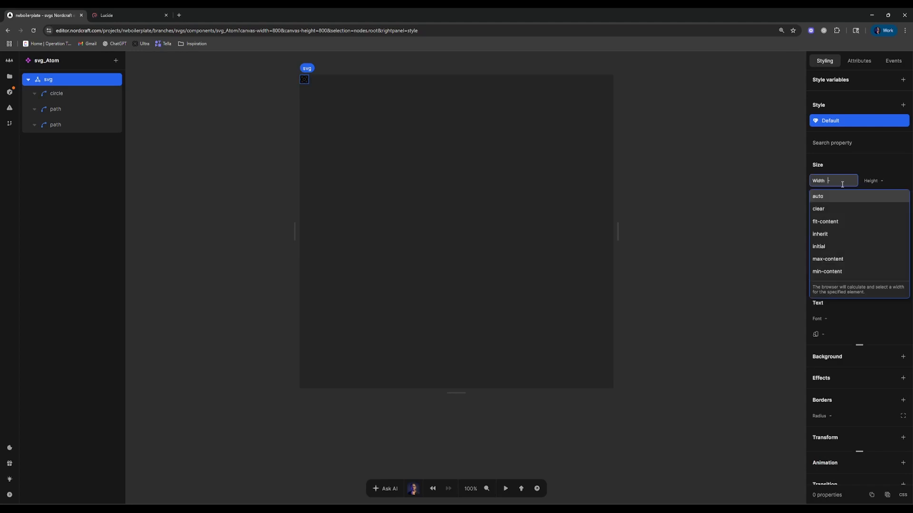
type("100%")
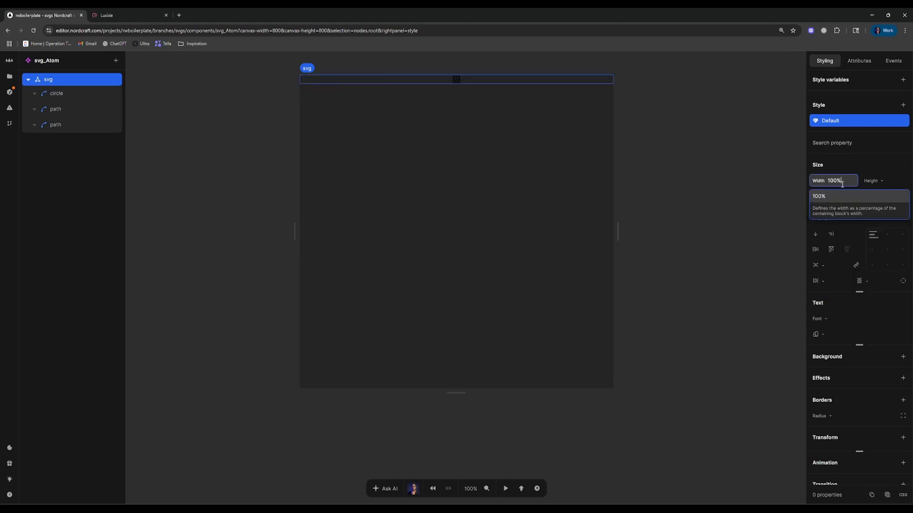
key("Tab")
type("100%")
key("Return")
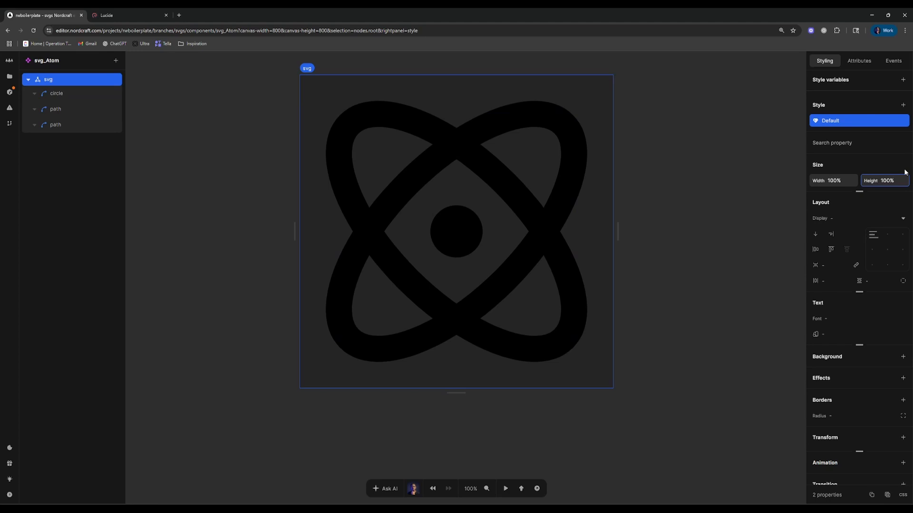
Try an auto height on the svg element and restore its height to 100%
key("BackSpace")
key("BackSpace")
key("BackSpace")
key("BackSpace")
type("auto")
key("Return")
key("ctrl+a")
key("BackSpace")
type("100%")
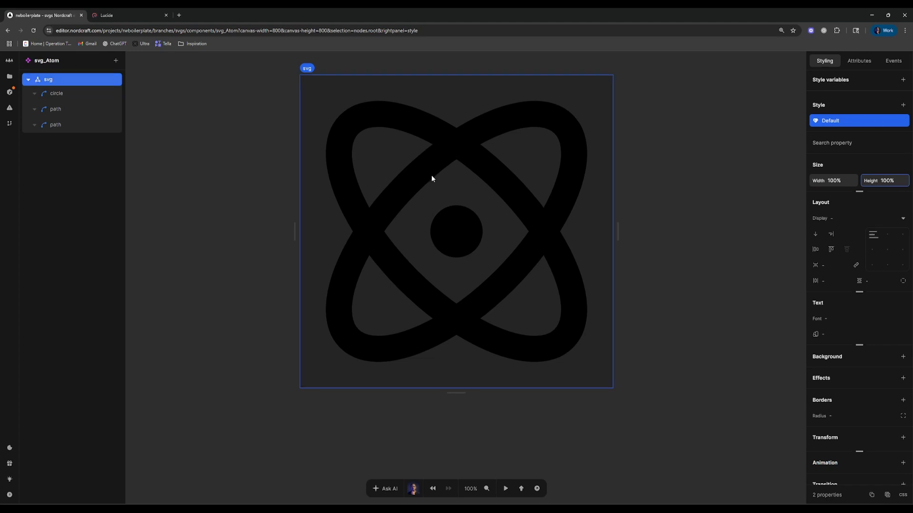
Examine the svg element's attributes and return to the Homepage
left_click(864, 61)
left_click(862, 62)
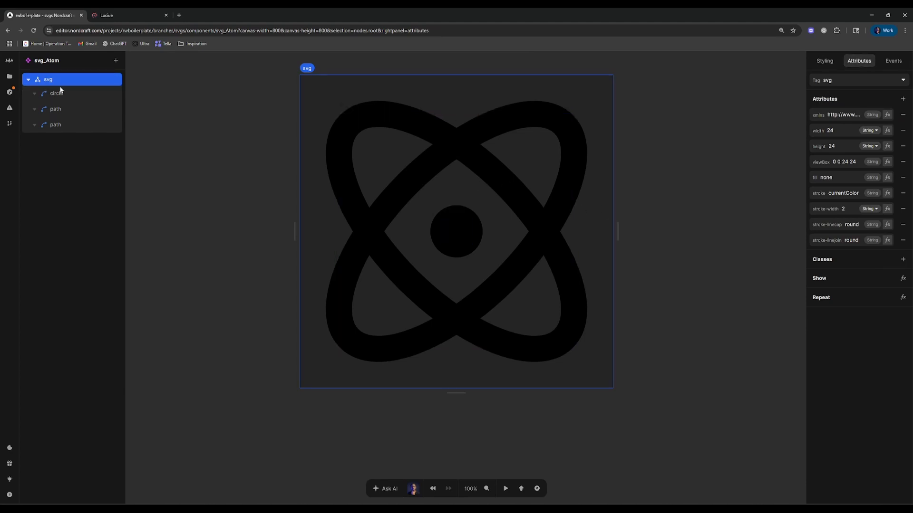
left_click(717, 159)
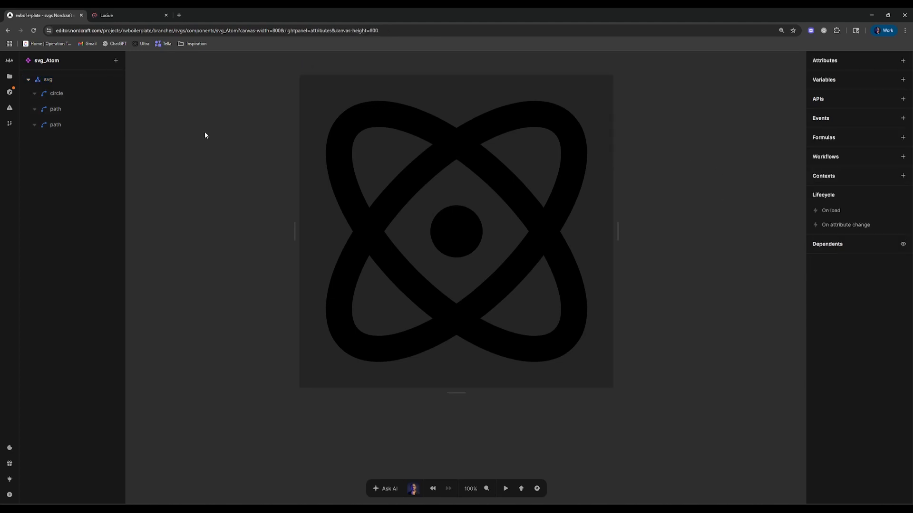
key("alt+Left")
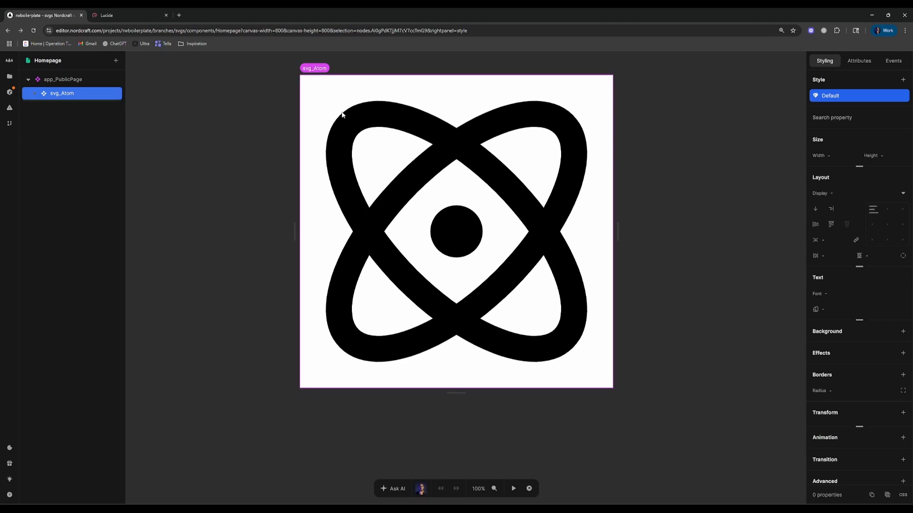
Set the svg_Atom component's width and height to 1rem on the Homepage
left_click(844, 164)
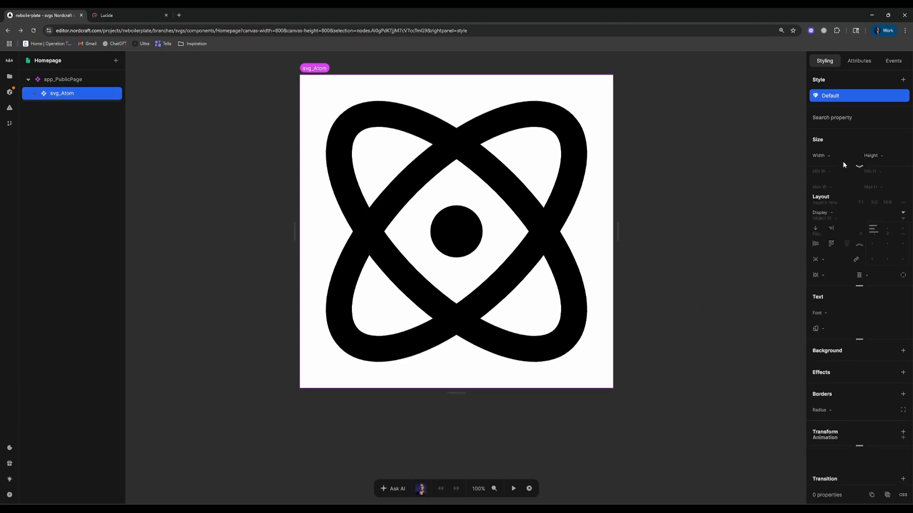
left_click(842, 156)
type("1rem")
key("Tab")
type("1r")
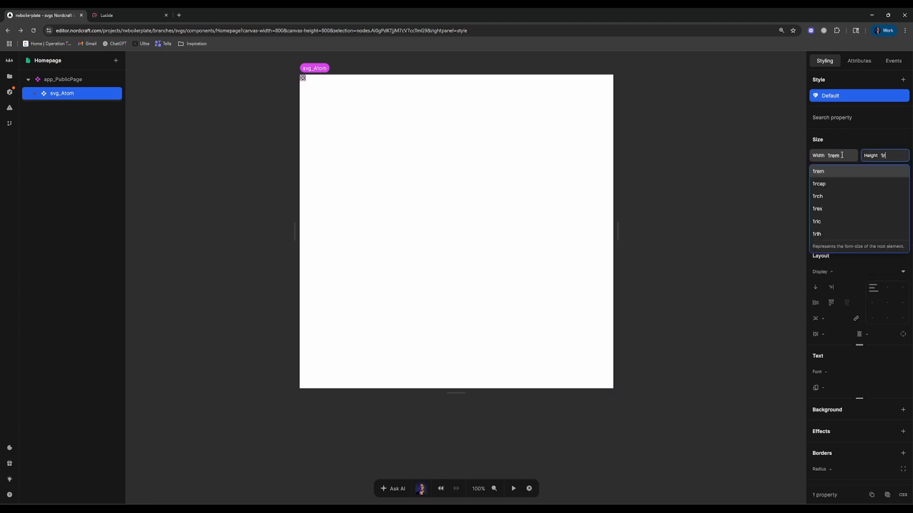
key("Return")
Set the svg_Atom component's width and height to 5rem
left_click(842, 156)
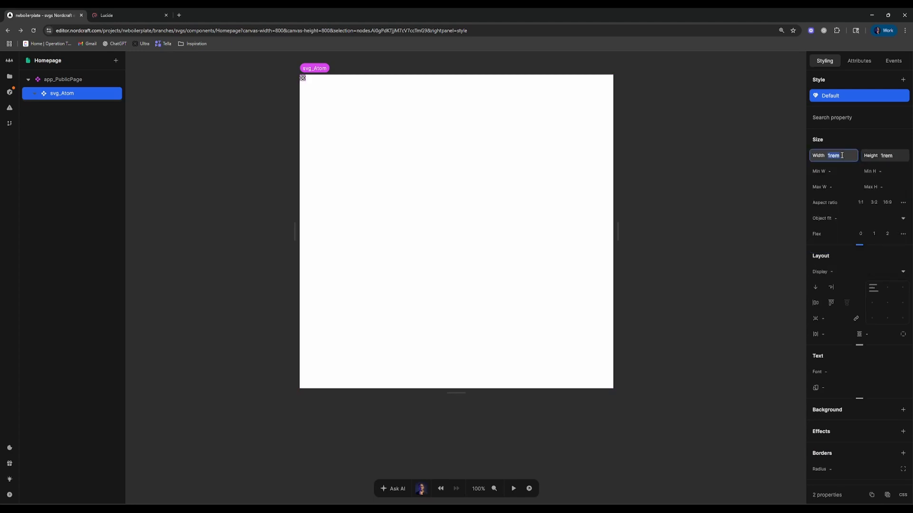
type("5")
key("Tab")
type("5")
key("Return")
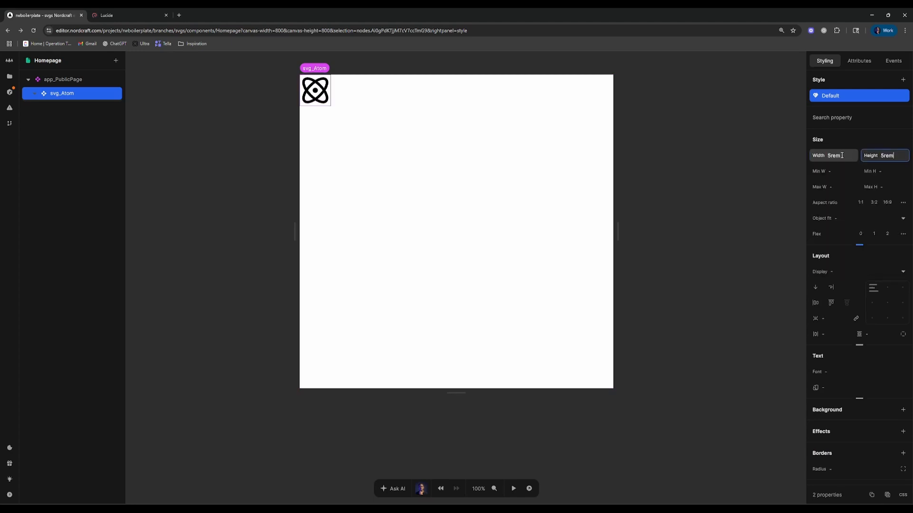
Wrap the svg_Atom component in a section element
right_click(76, 97)
left_click(122, 120)
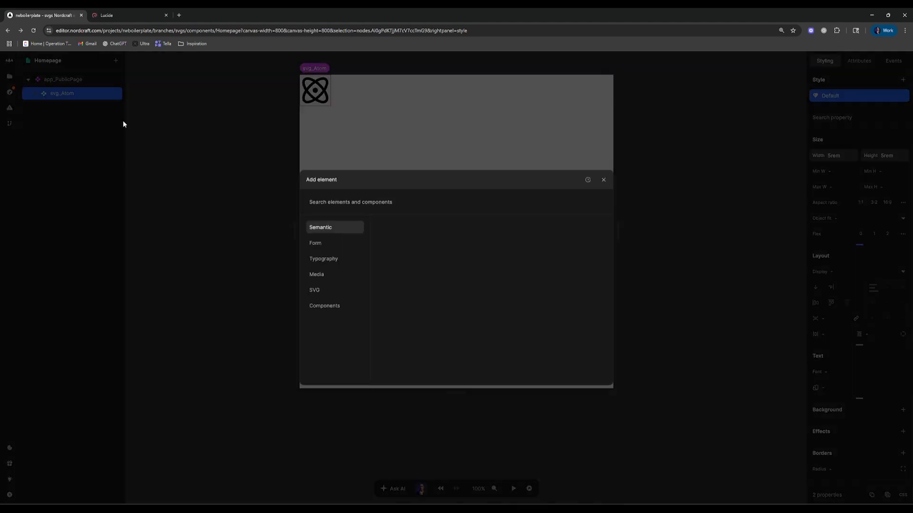
type("section")
key("Return")
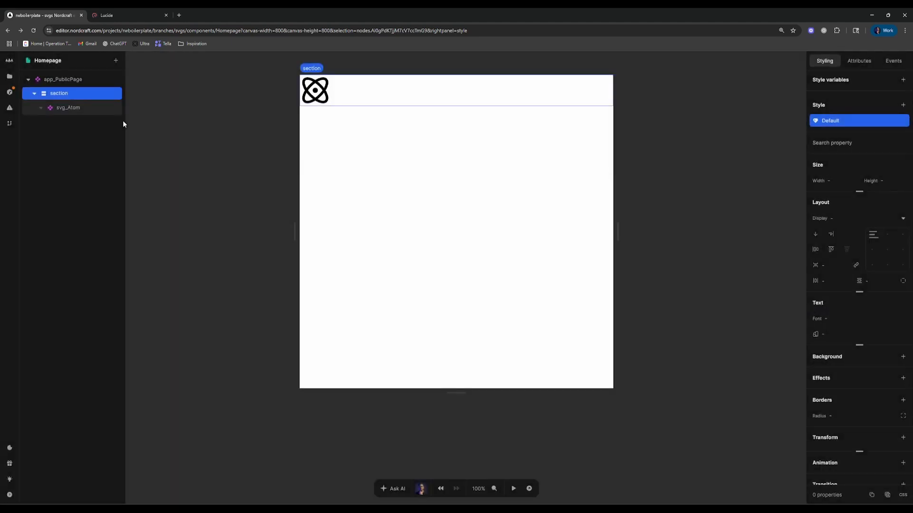
Set the section's width and height to 100% and center its content both horizontally and vertically
left_click(833, 183)
type("100%")
key("Tab")
type("100%")
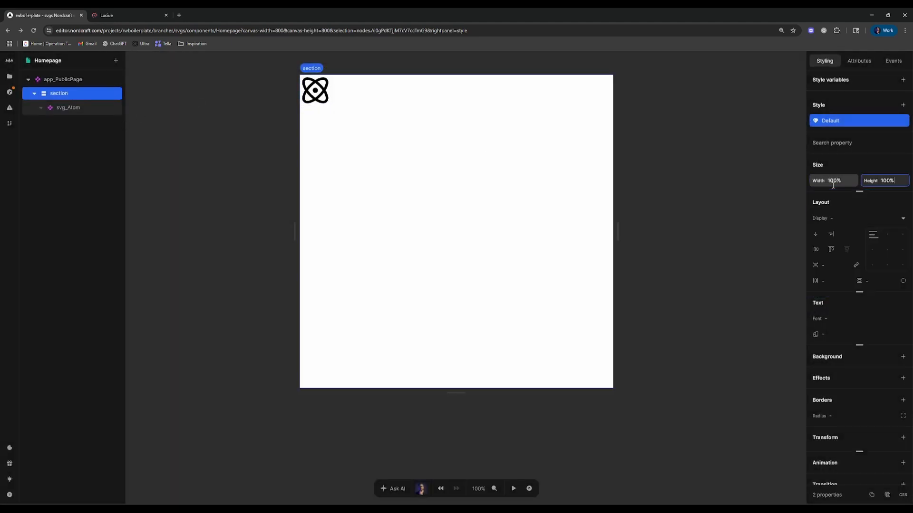
left_click(887, 249)
key("Escape")
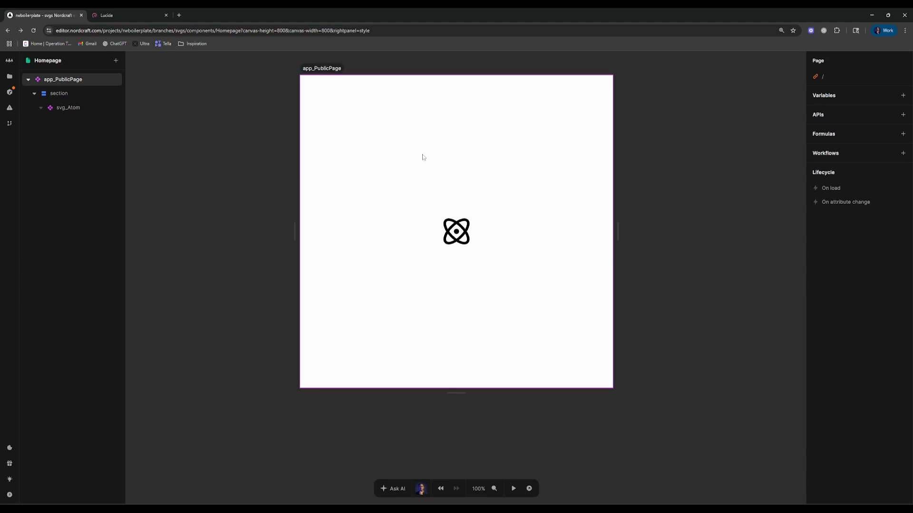
Set the svg_Atom instance's text color to green #3cd343
left_click(76, 107)
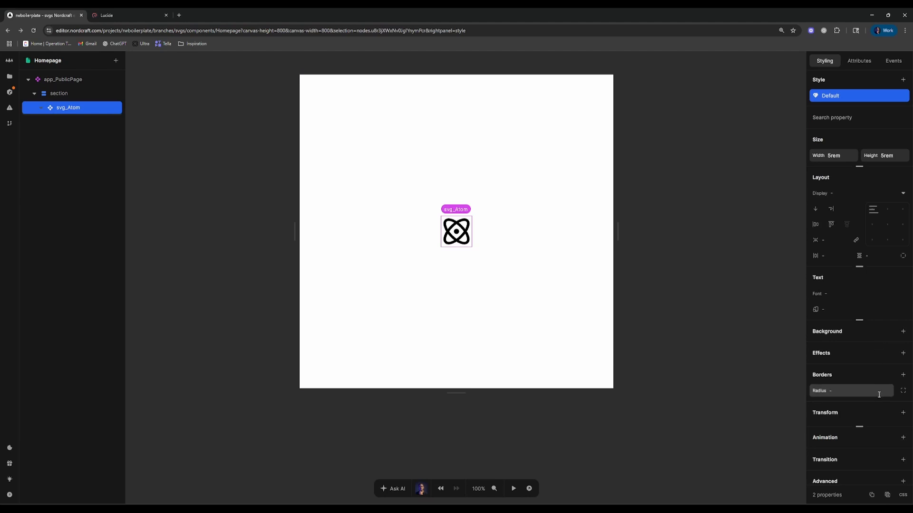
left_click(869, 310)
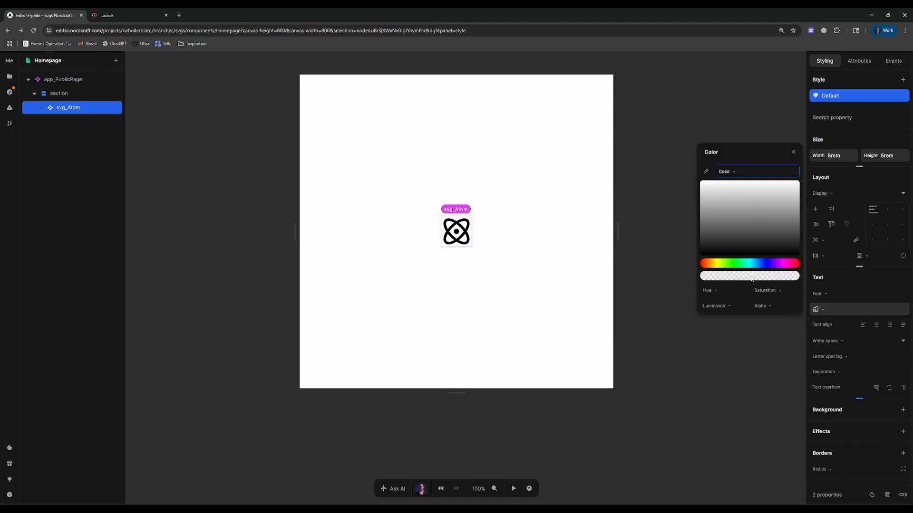
left_click(733, 263)
left_click(762, 216)
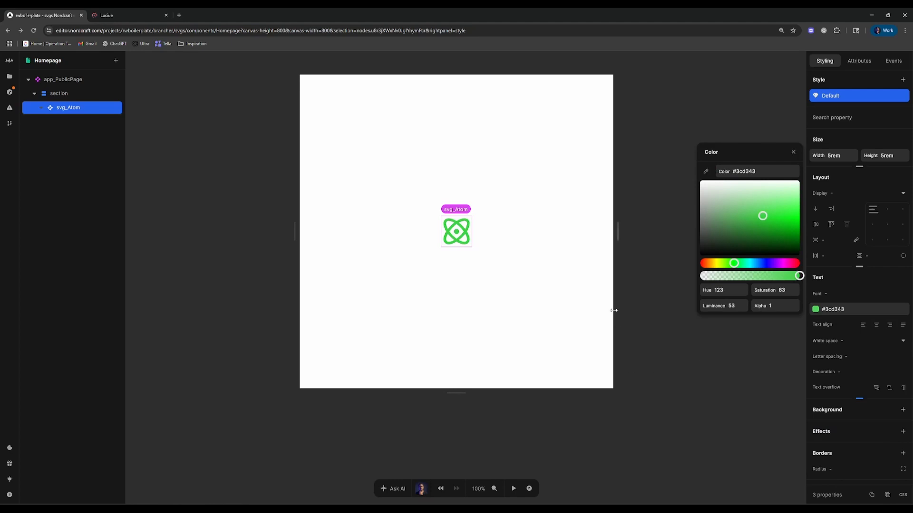
left_click(792, 152)
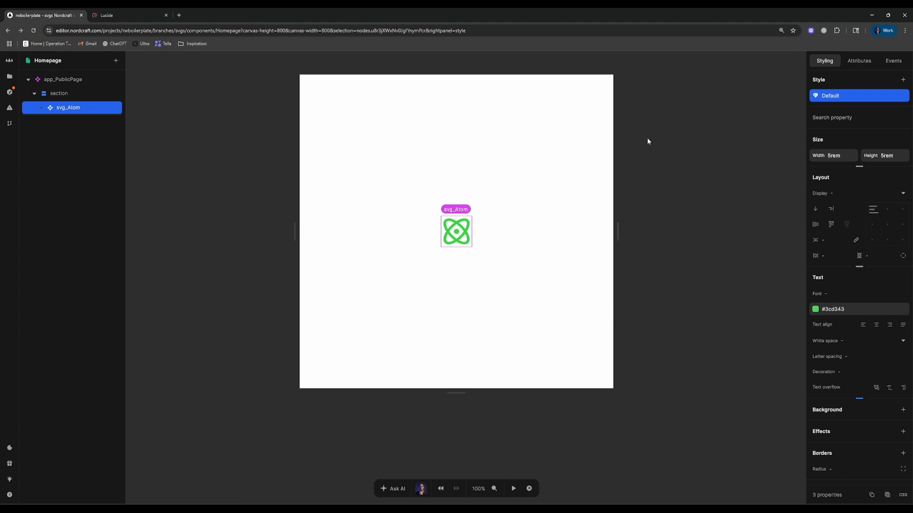
Set the stroke attribute of the svg element inside the svg_Atom component to black and return to the Homepage
double_click(86, 110)
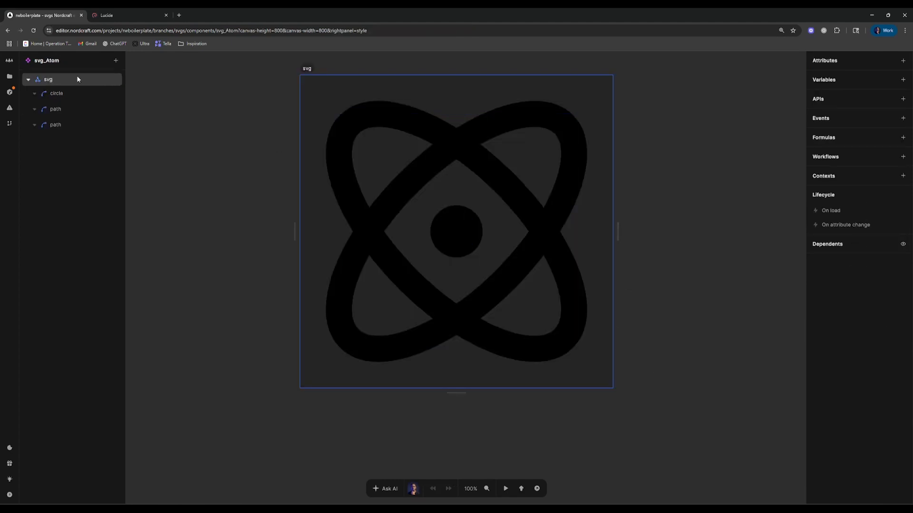
left_click(859, 61)
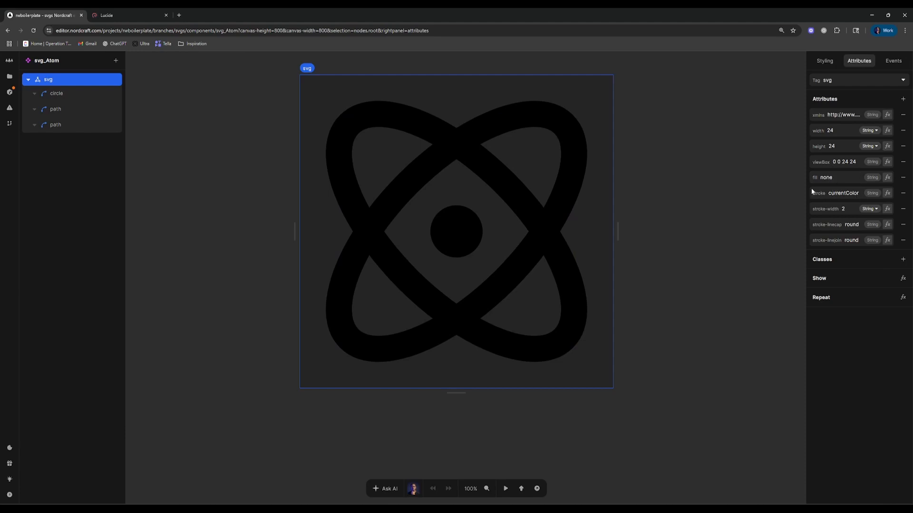
left_click(837, 192)
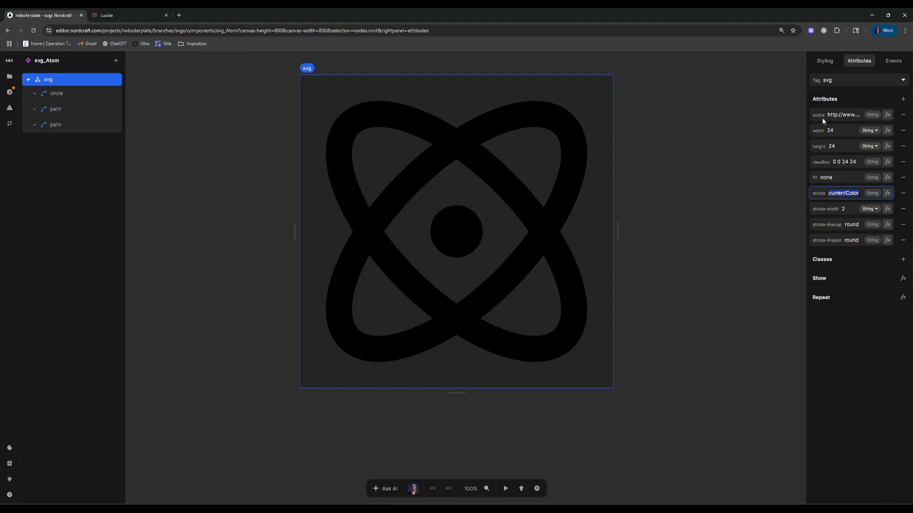
type("black")
key("alt+Left")
key("alt+Left")
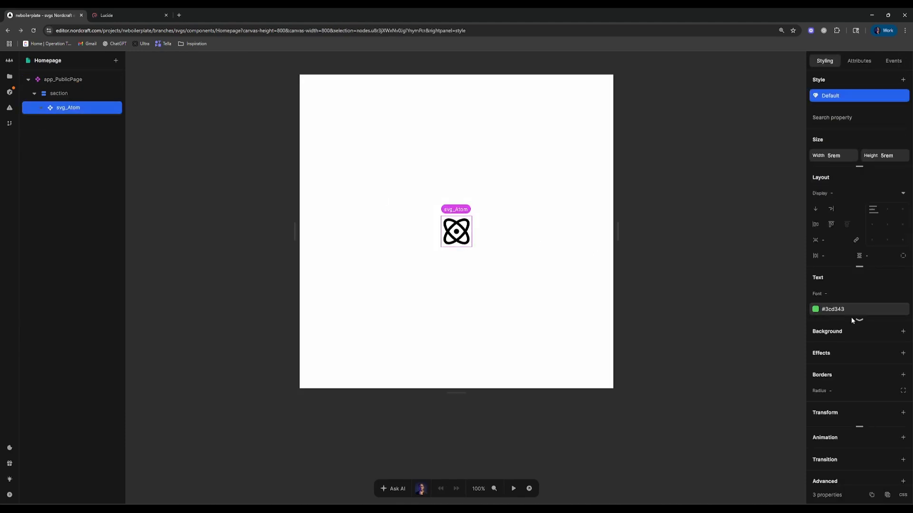
Set the stroke attribute of the svg element inside the svg_Atom component to white and return to the Homepage
key("alt+Right")
left_click(415, 129)
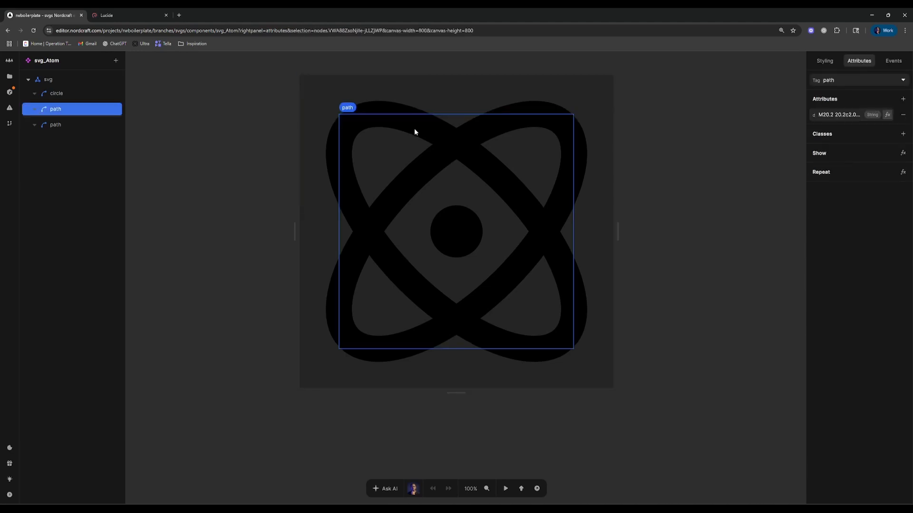
left_click(48, 79)
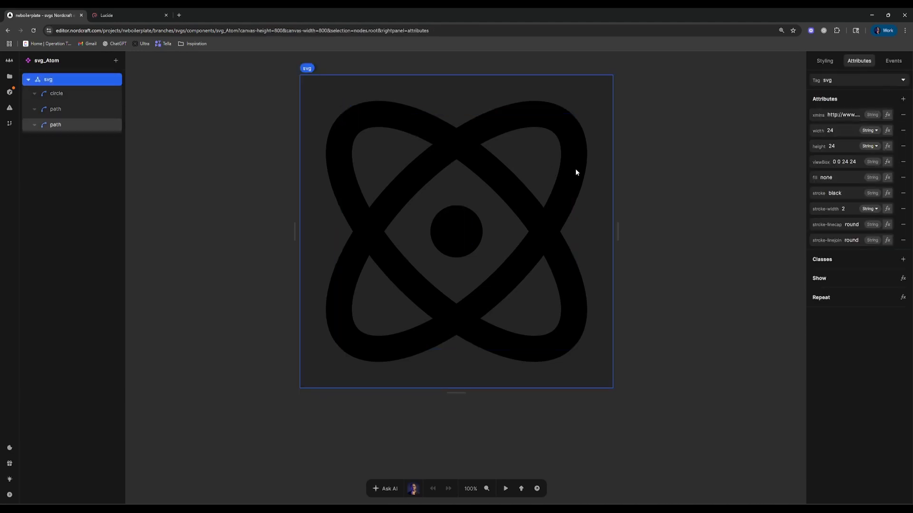
double_click(839, 190)
type("white")
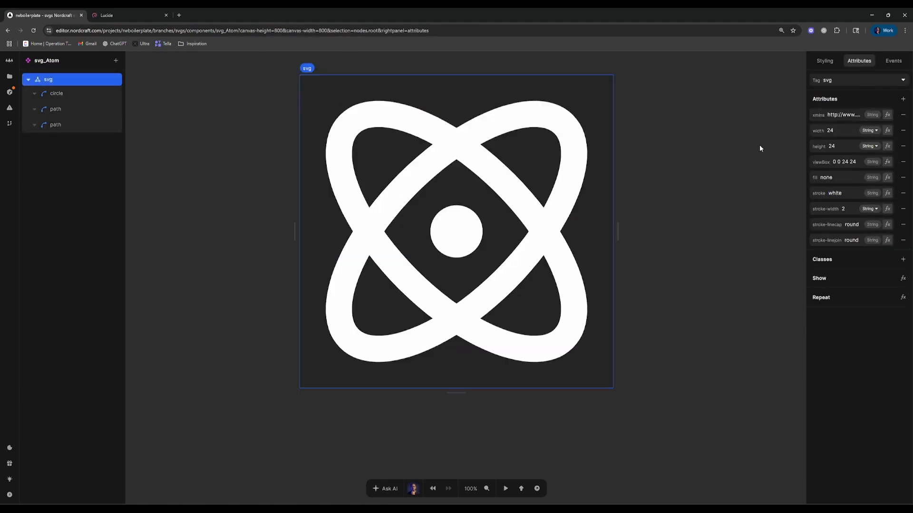
left_click(323, 177)
key("alt+Left")
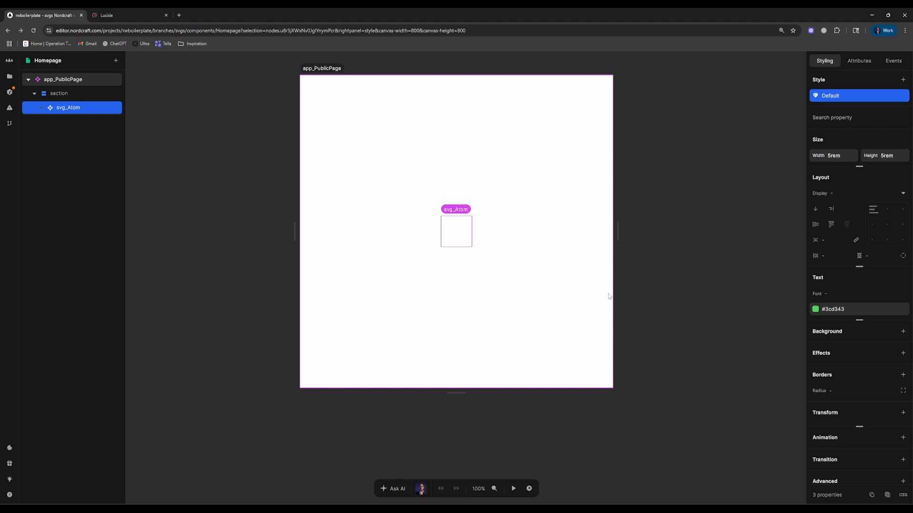
Set the stroke attribute of the svg element inside the svg_Atom component to currentColor and return to the Homepage
key("alt+Right")
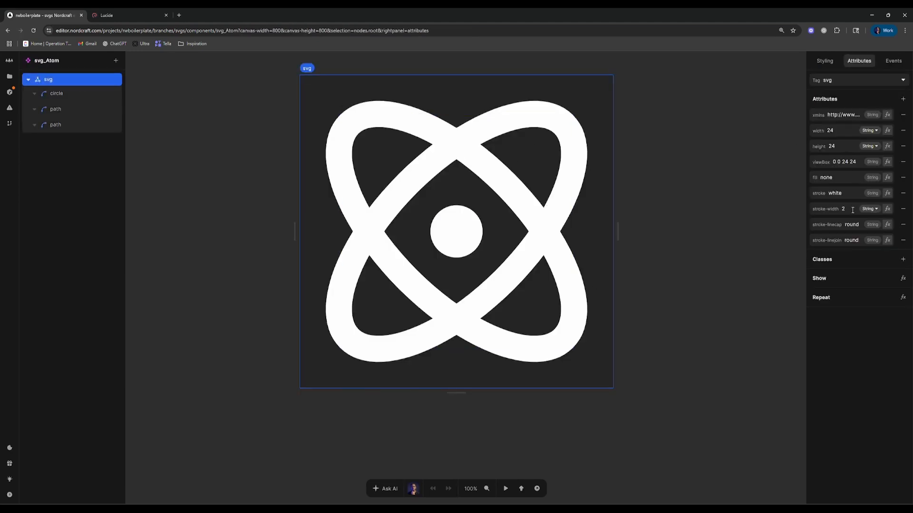
double_click(839, 191)
type("currentColor")
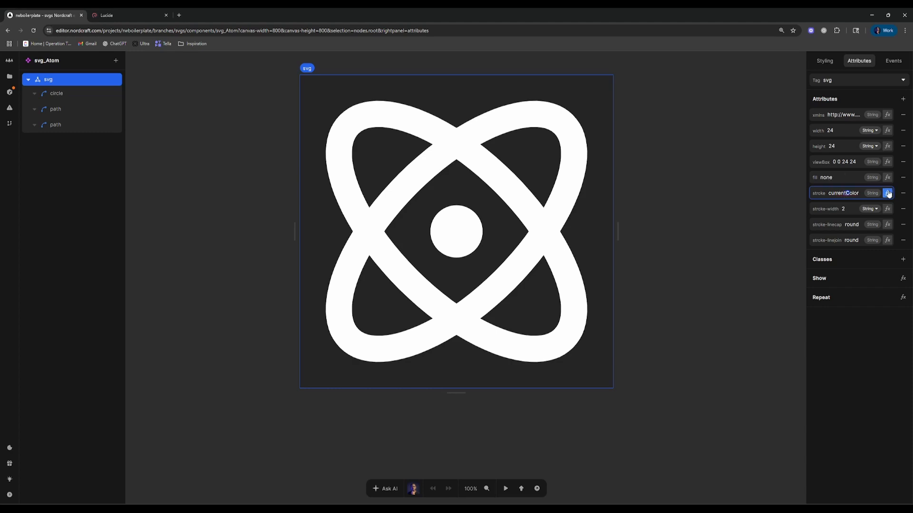
key("Return")
left_click(723, 133)
key("alt+Left")
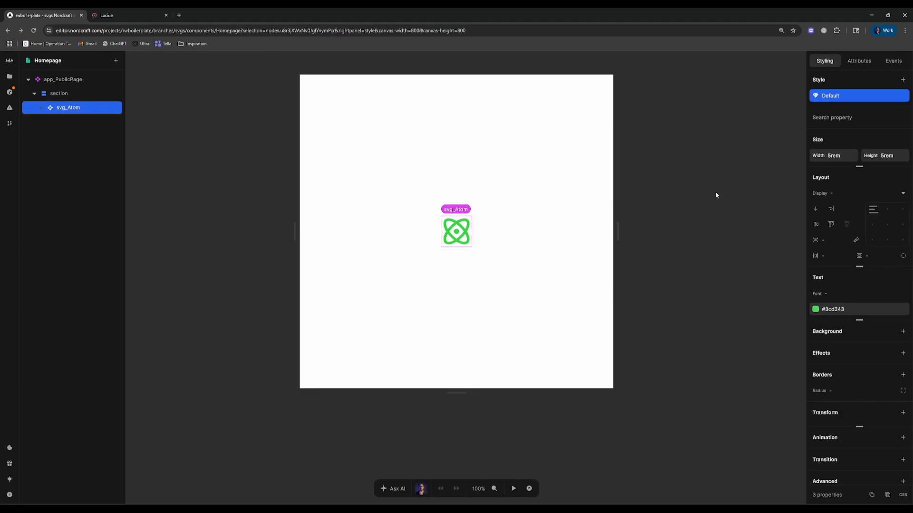
Clear the svg_Atom instance's text color and open the svg_Atom component for editing
left_click(836, 309)
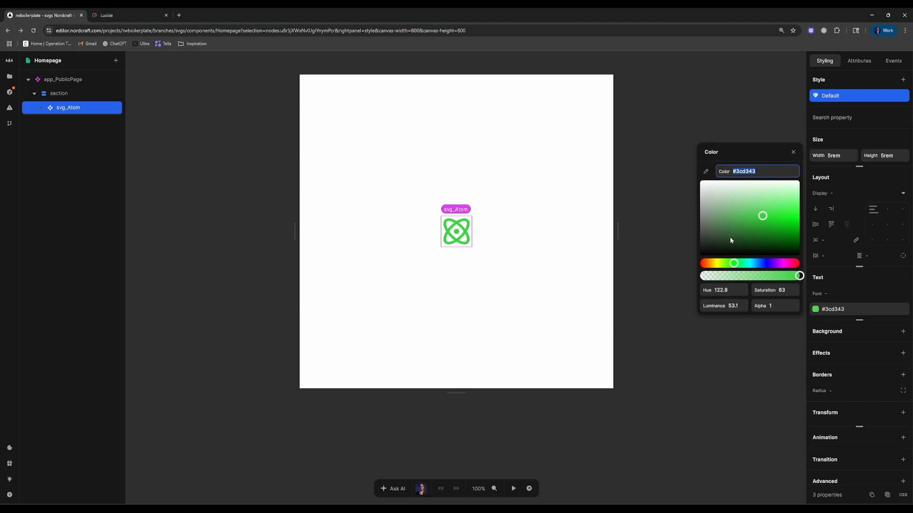
key("BackSpace")
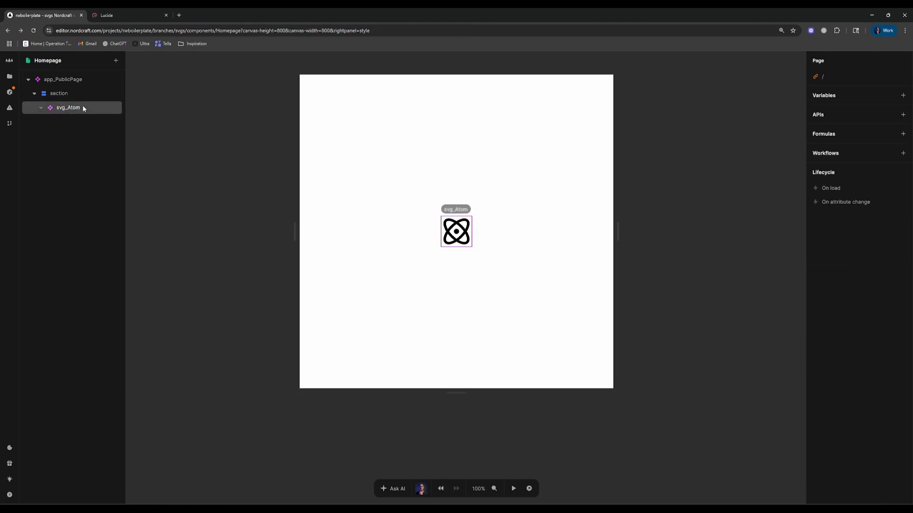
double_click(95, 107)
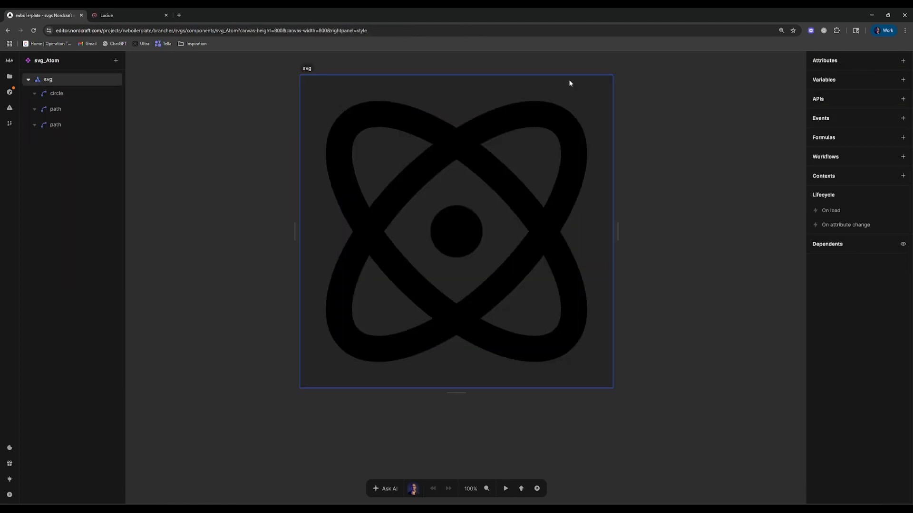
Add a component attribute named is-active to svg_Atom with the test value true
left_click(903, 61)
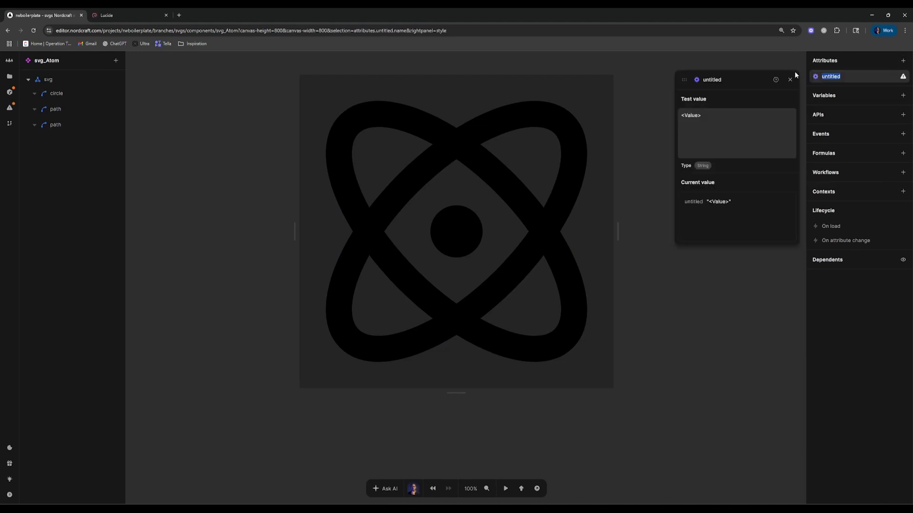
type("is-active")
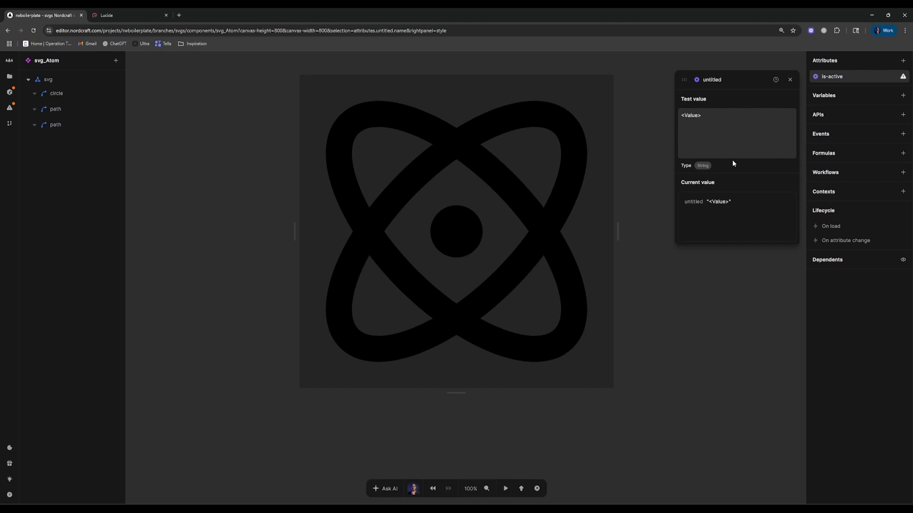
left_click(747, 136)
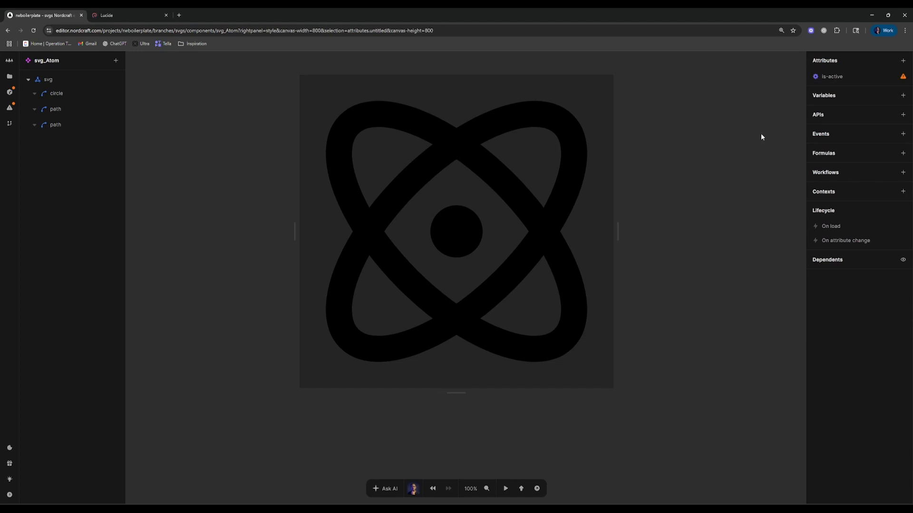
left_click(833, 77)
left_click(727, 133)
type("true")
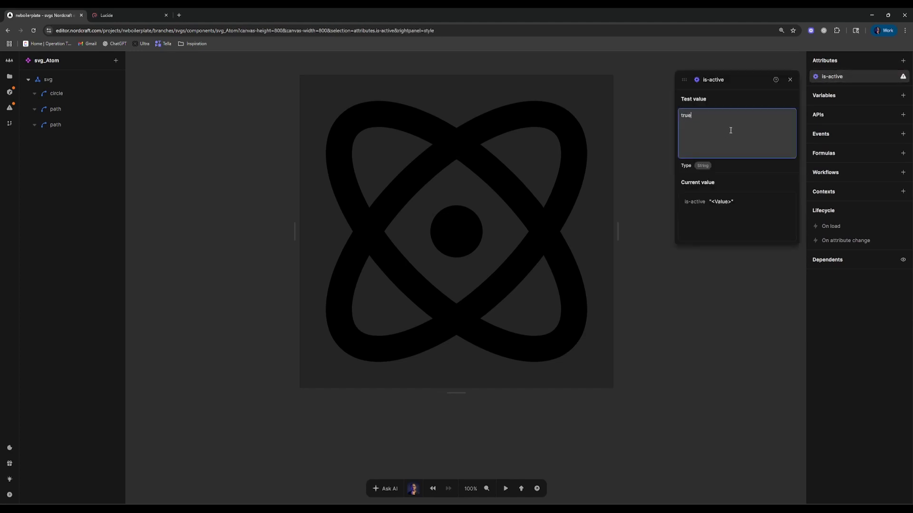
left_click(727, 323)
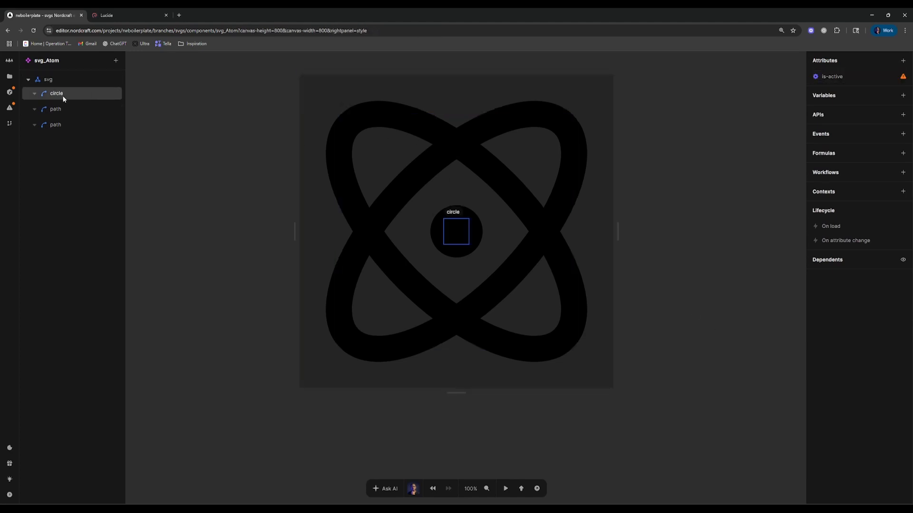
Turn the svg element's stroke value into an If formula that uses the is-active attribute as its condition
left_click(65, 80)
left_click(855, 61)
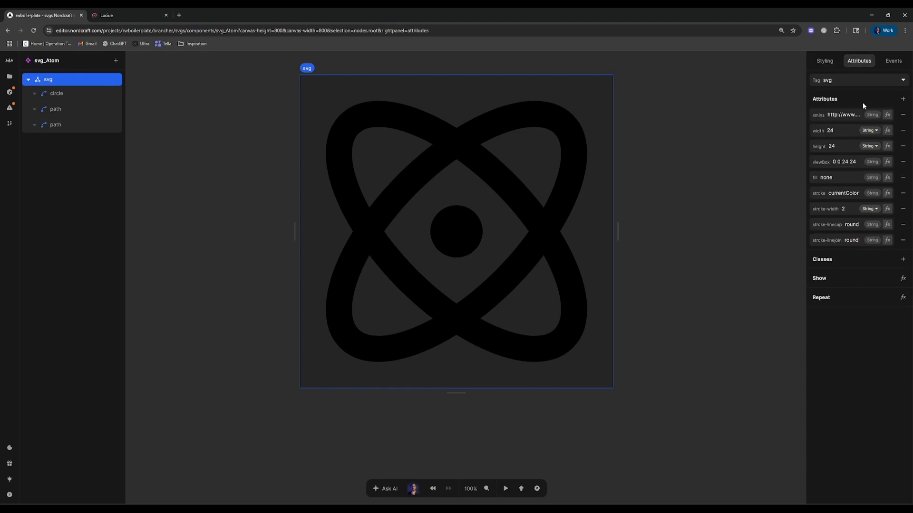
left_click(887, 193)
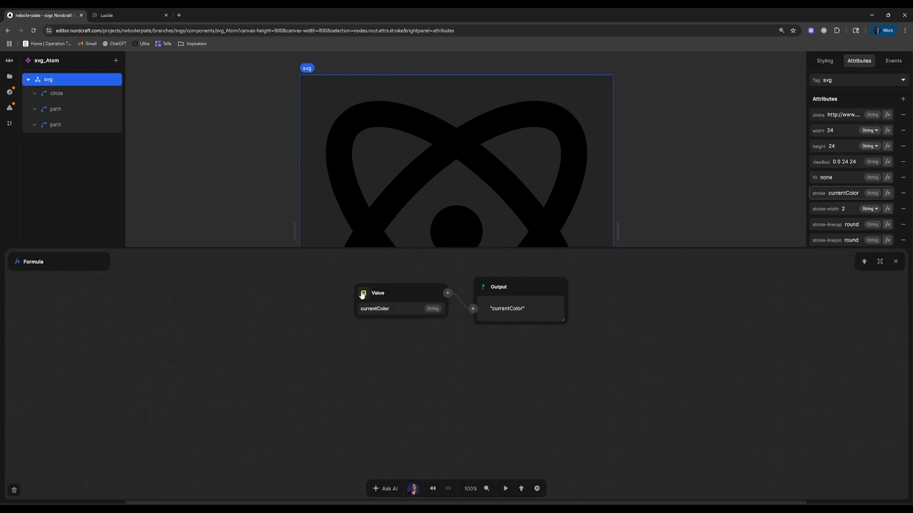
left_click(446, 294)
key("Return")
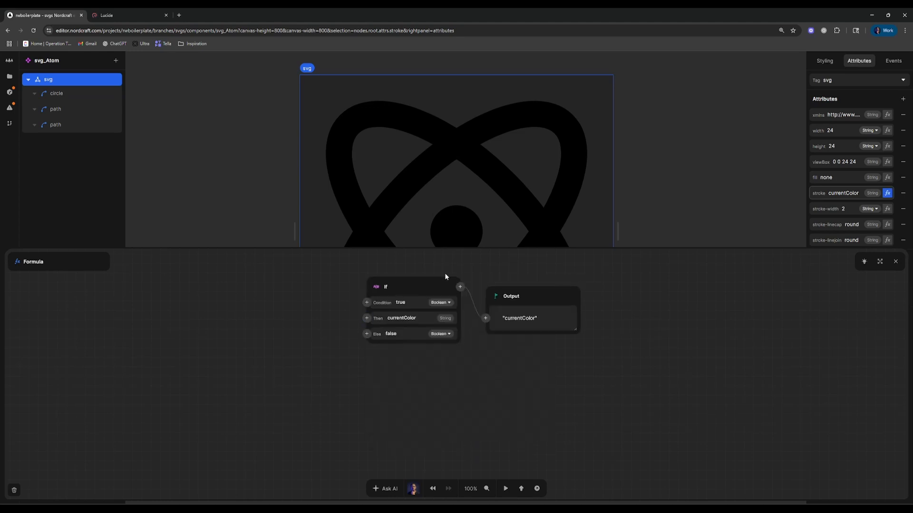
left_click(362, 302)
left_click(351, 338)
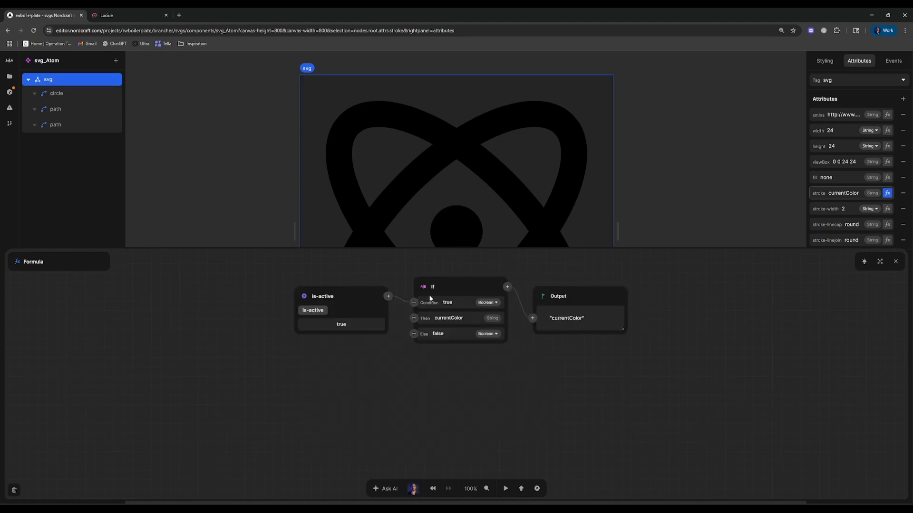
Insert an Equals formula between is-active and the If condition, comparing the attribute with true
left_click(387, 297)
type("eq")
left_click(381, 326)
left_click(391, 323)
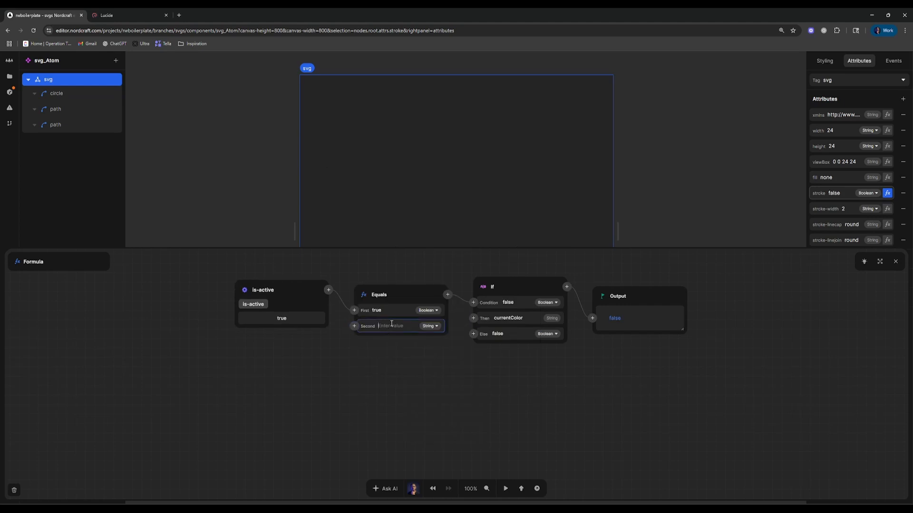
type("true")
left_click(369, 391)
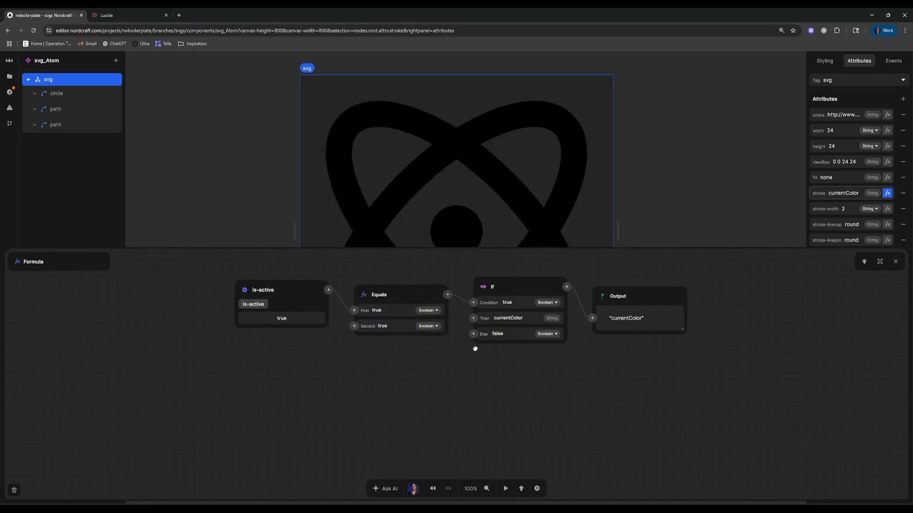
Make the If formula return white for Then and currentColor for Else, and close the formula editor
left_click_drag(475, 347, 404, 342)
left_click(433, 313)
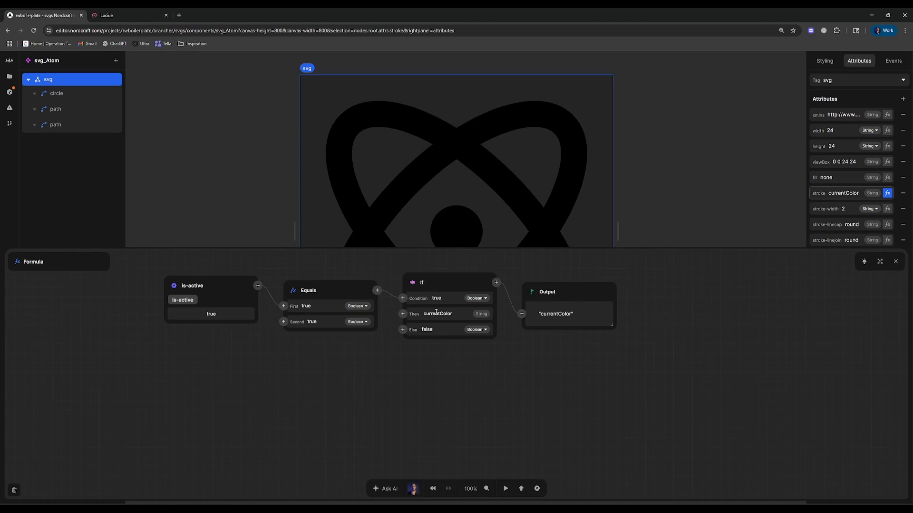
key("ctrl+a")
type("white")
key("Return")
left_click(447, 325)
key("ctrl+a")
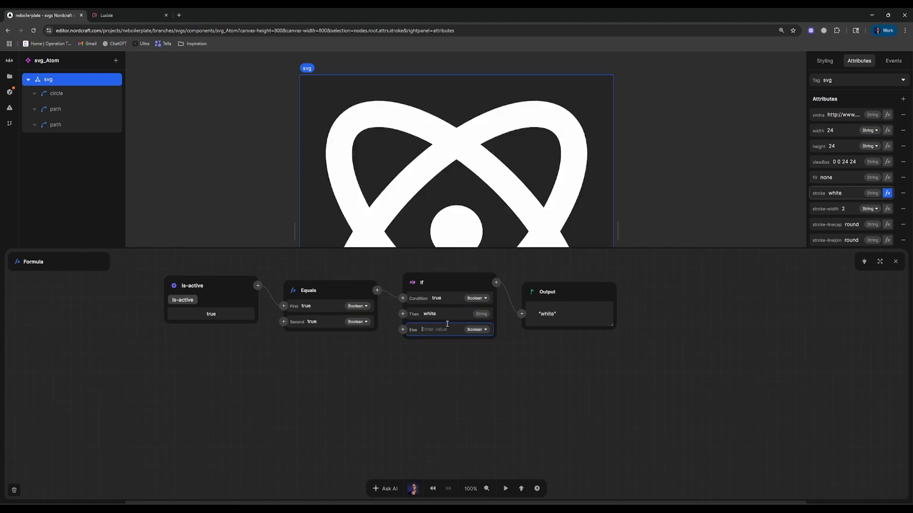
type("currentColor")
key("Return")
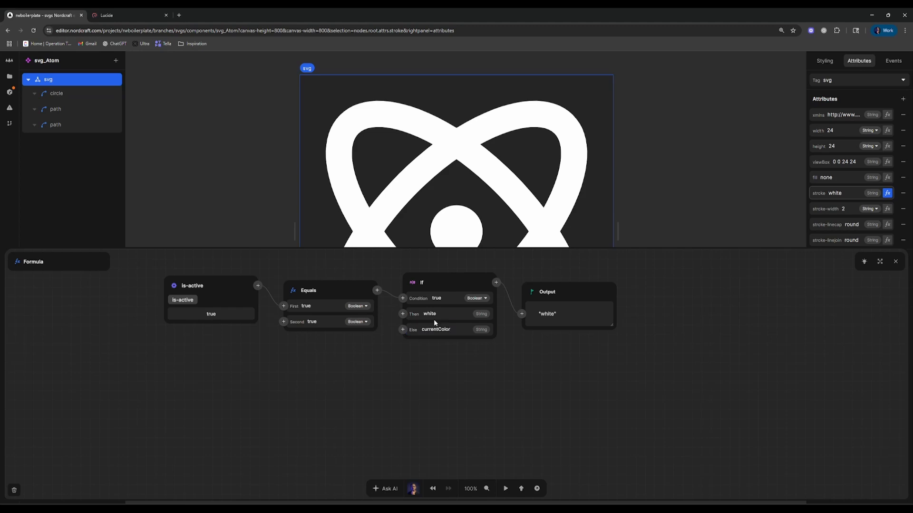
left_click(895, 262)
left_click(692, 159)
Return to the Homepage and set the svg_Atom instance's text color to green #53df68
key("alt+Left")
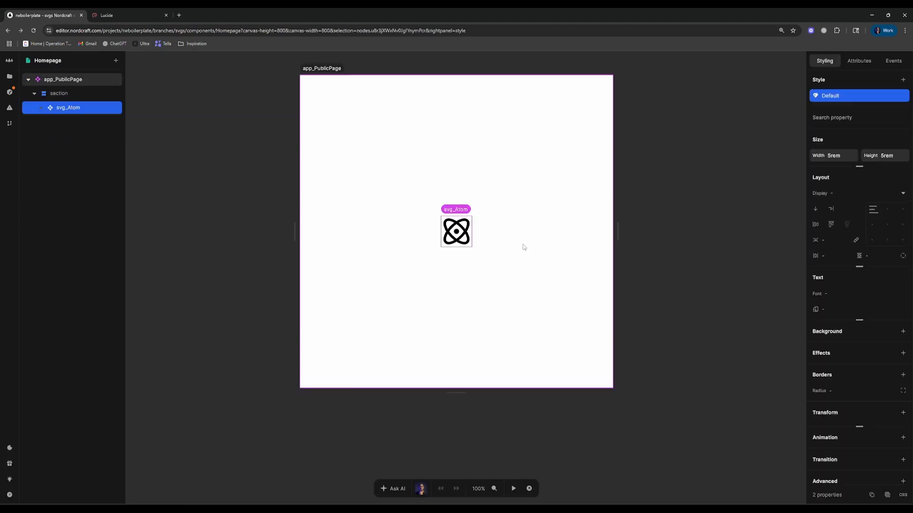
left_click(835, 306)
left_click(736, 265)
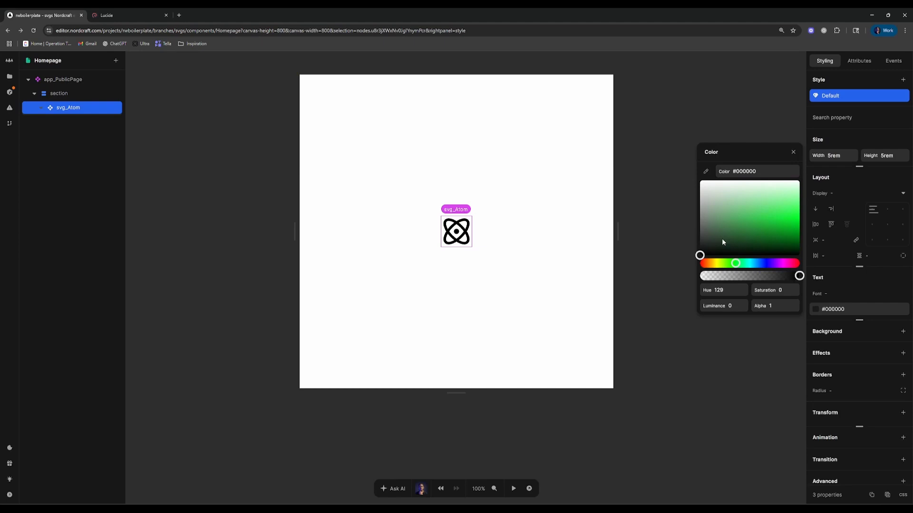
left_click(769, 228)
left_click(768, 210)
left_click(660, 220)
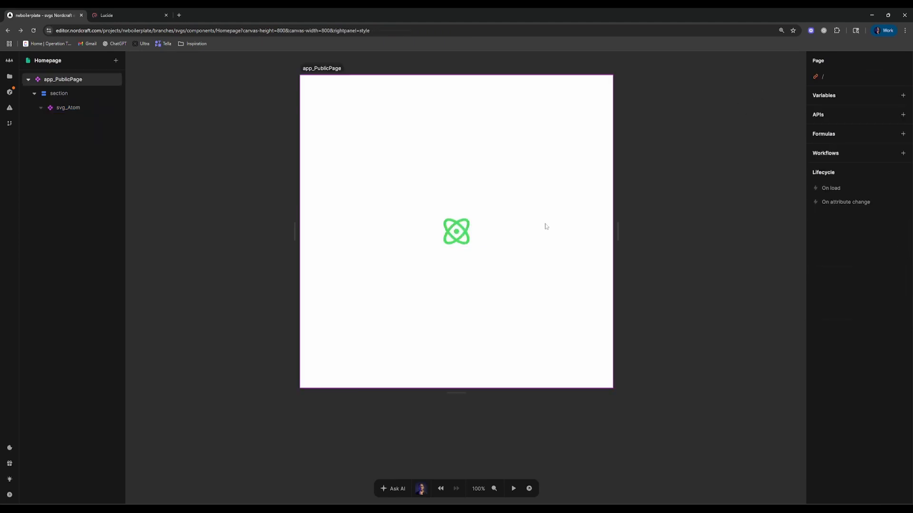
Set the is-active attribute of the svg_Atom instance on the Homepage to true
left_click(457, 231)
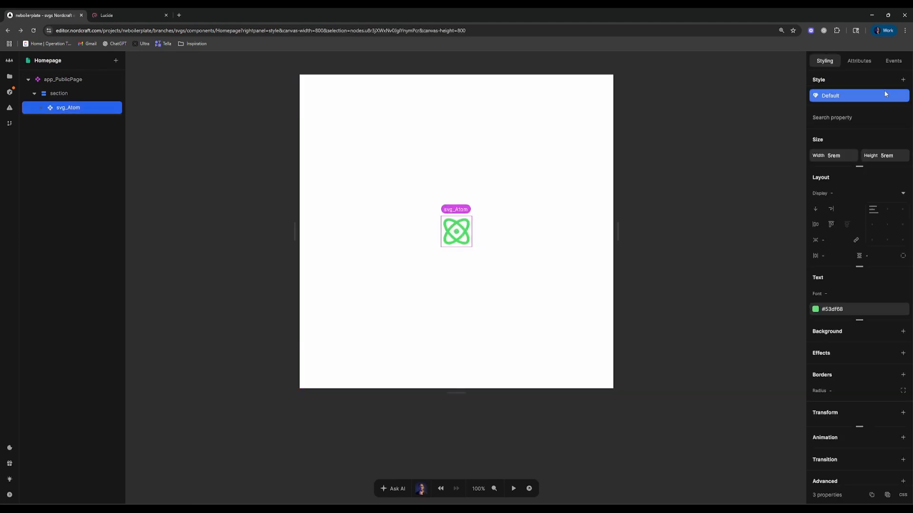
left_click(859, 60)
left_click(836, 96)
type("t")
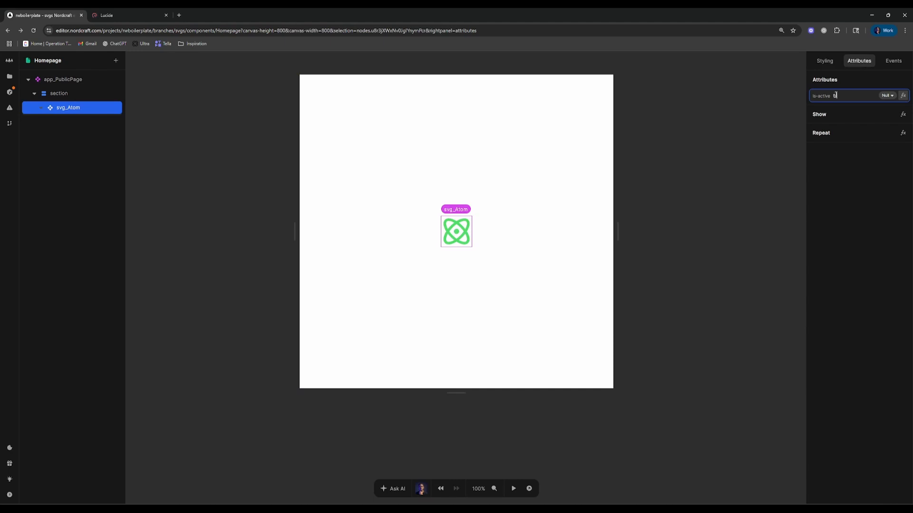
type("rue")
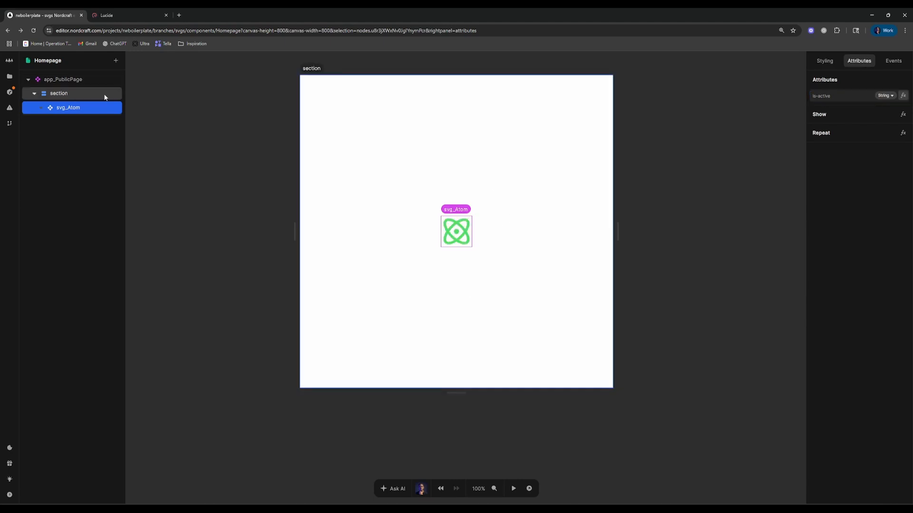
Delete the svg_Atom instance and its section from the Homepage
key("Delete")
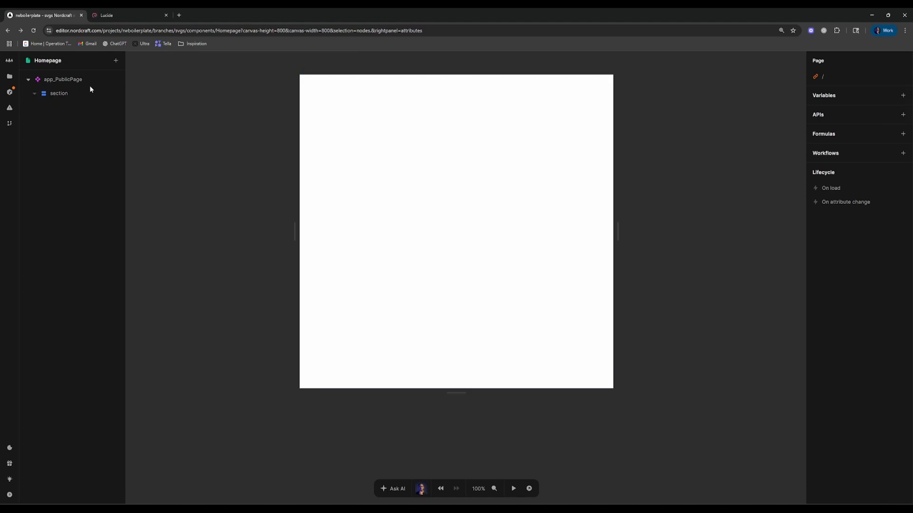
left_click(90, 91)
key("Delete")
Create a new component named test_card
left_click(9, 76)
left_click(116, 60)
left_click(150, 94)
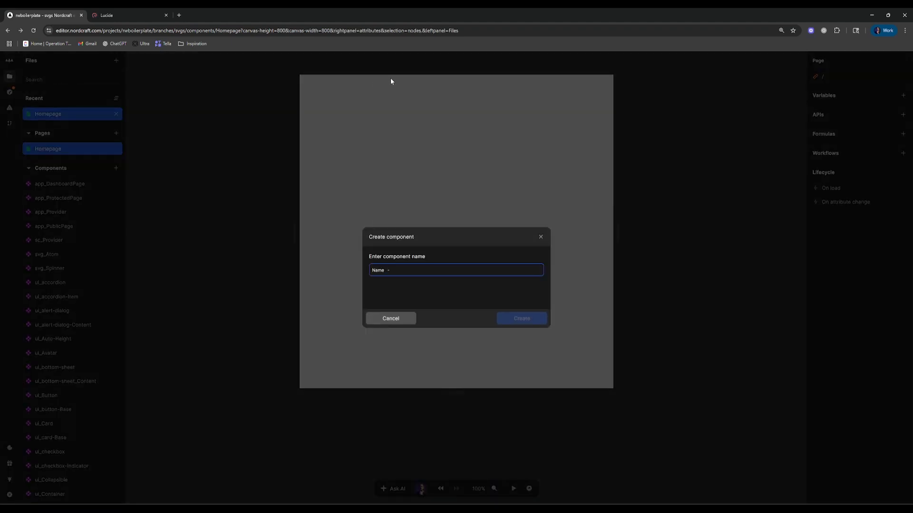
type("te")
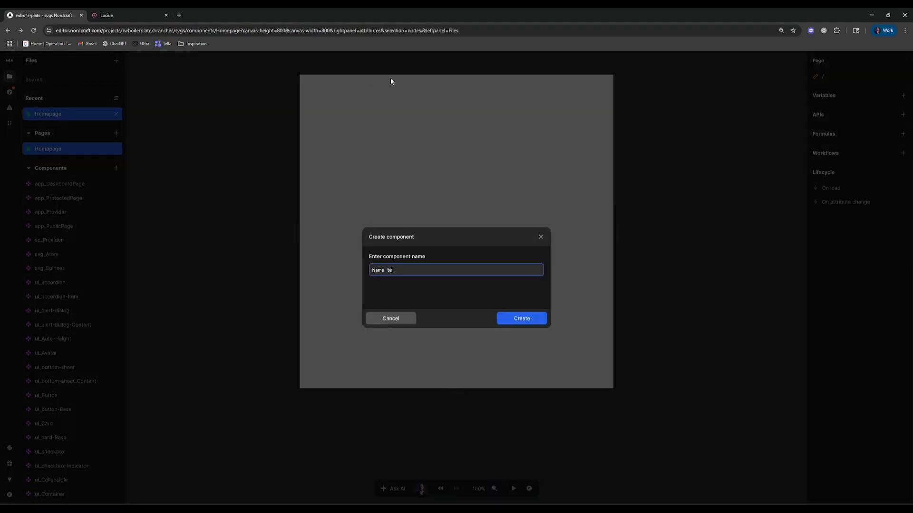
type("st_card")
key("Return")
Delete the default element of test_card and add a ui_Card component as its root
left_click(88, 83)
key("Delete")
type("a")
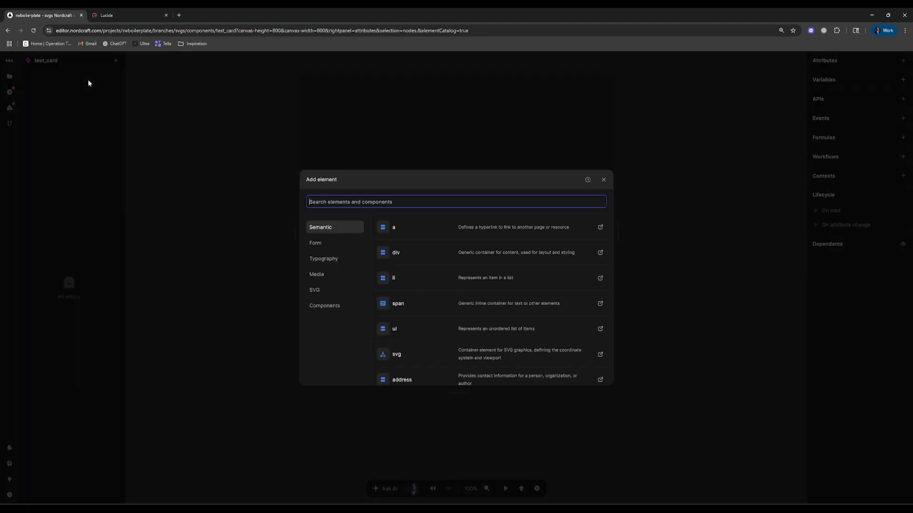
type("card")
key("Down")
key("Return")
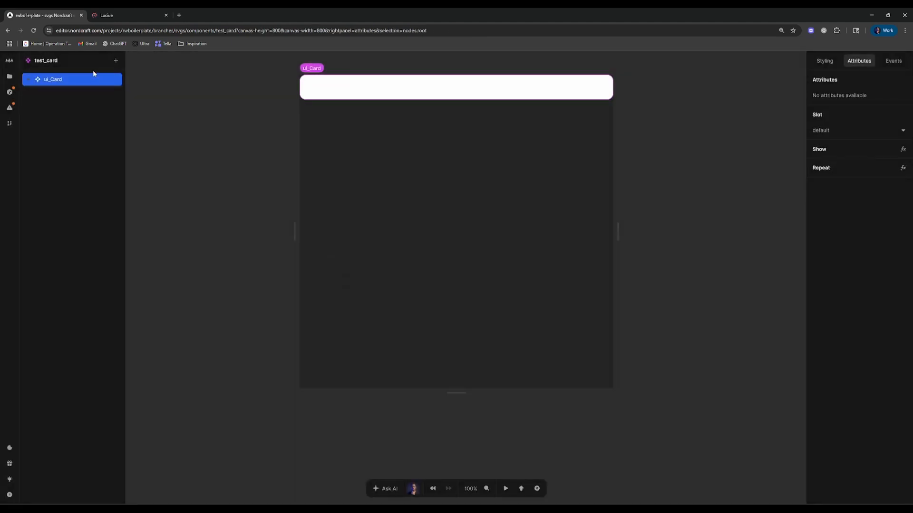
Add an svg_Atom component inside the ui_Card of test_card
type("a")
type("svg")
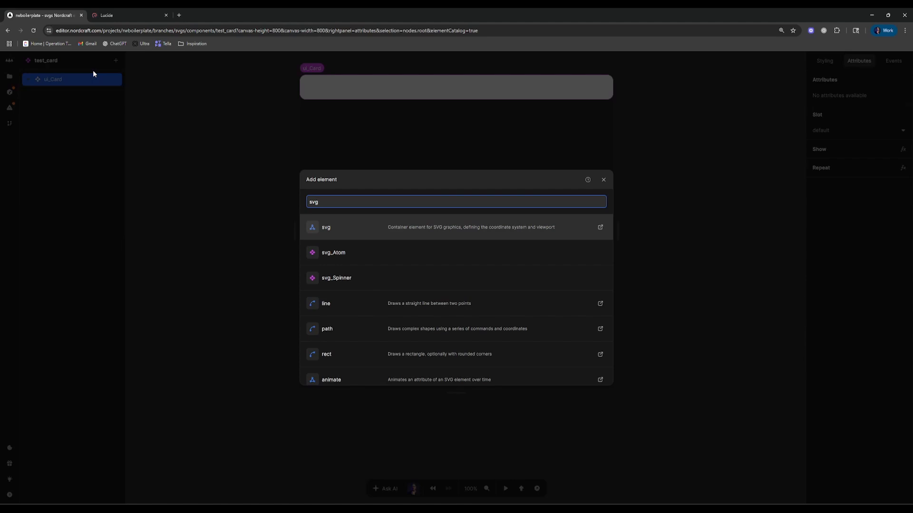
key("Down")
key("Return")
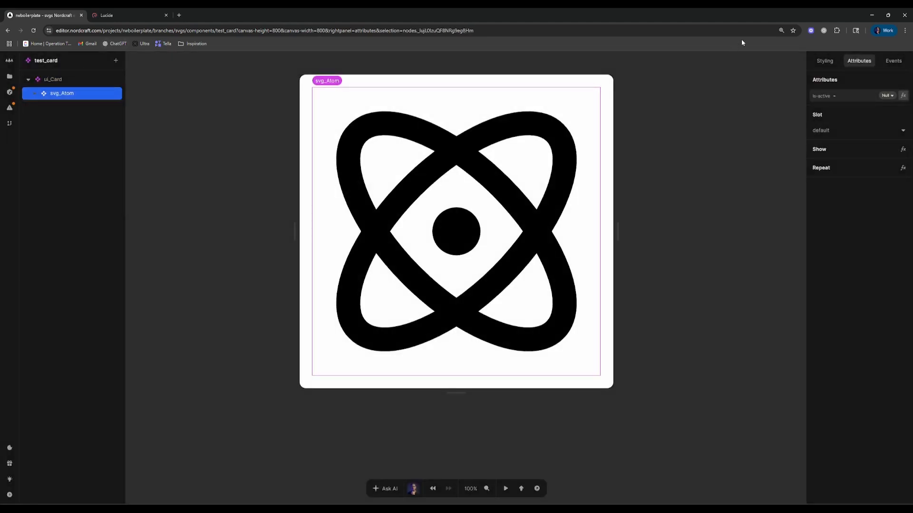
Set the svg_Atom icon's width and height to 3rem each
left_click(825, 61)
left_click(852, 157)
type("3rem")
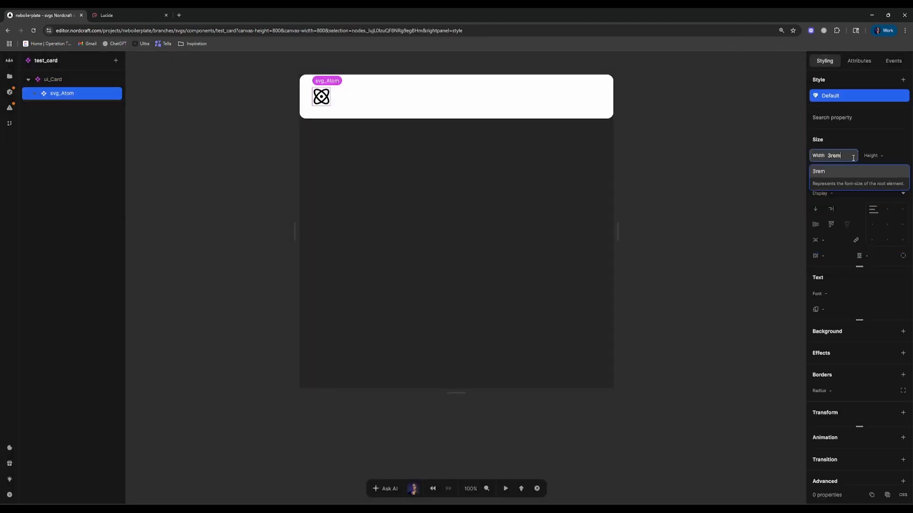
key("Tab")
type("3rem")
key("Return")
left_click(671, 104)
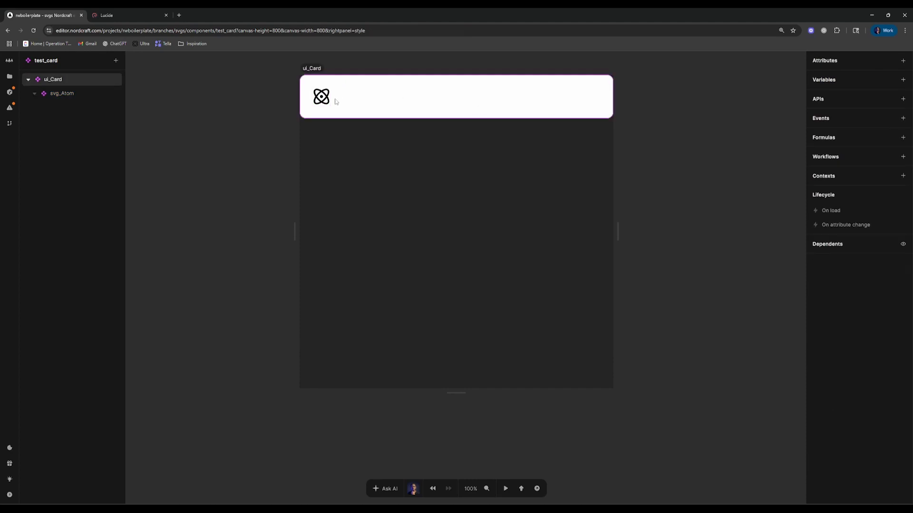
left_click(321, 97)
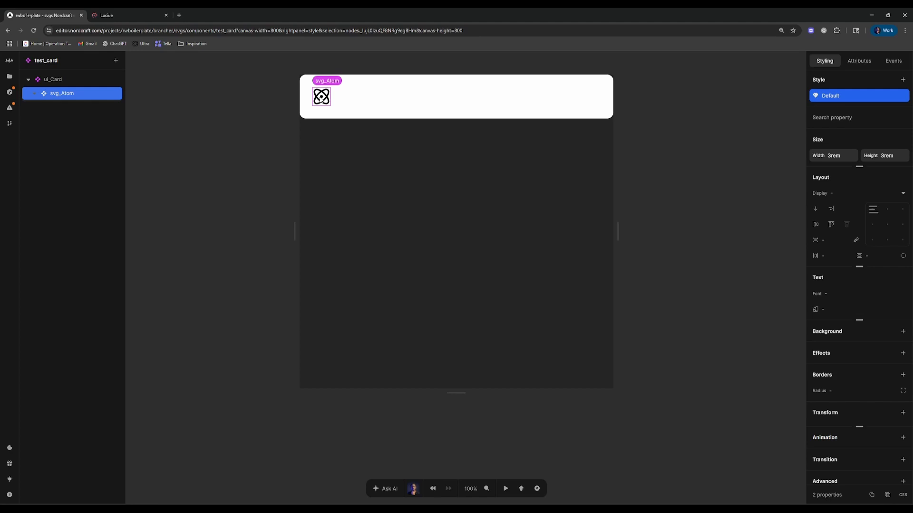
Wrap the svg_Atom instance in a ui_Content component
left_click(55, 80)
left_click(65, 91)
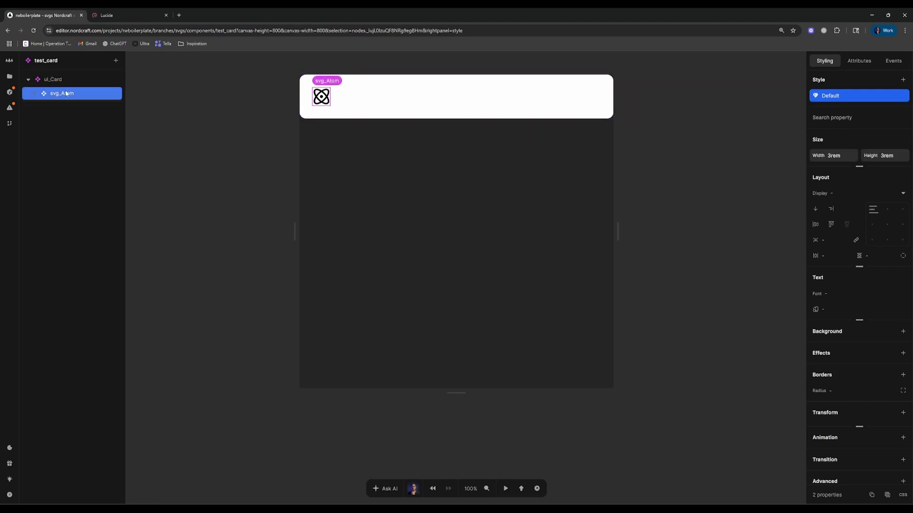
right_click(65, 91)
left_click(109, 114)
type("content")
key("Return")
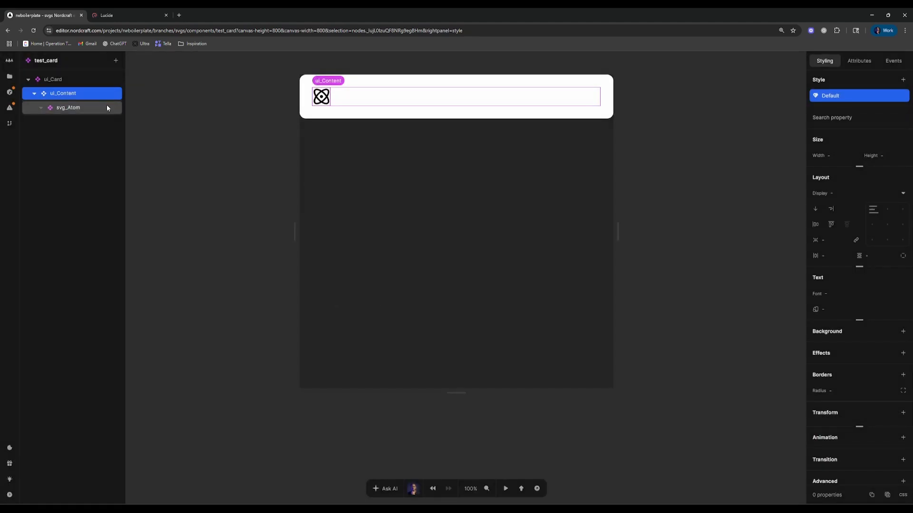
Add a ui_Paragraph inside ui_Content with a text element reading "Hello, world!"
type("apara")
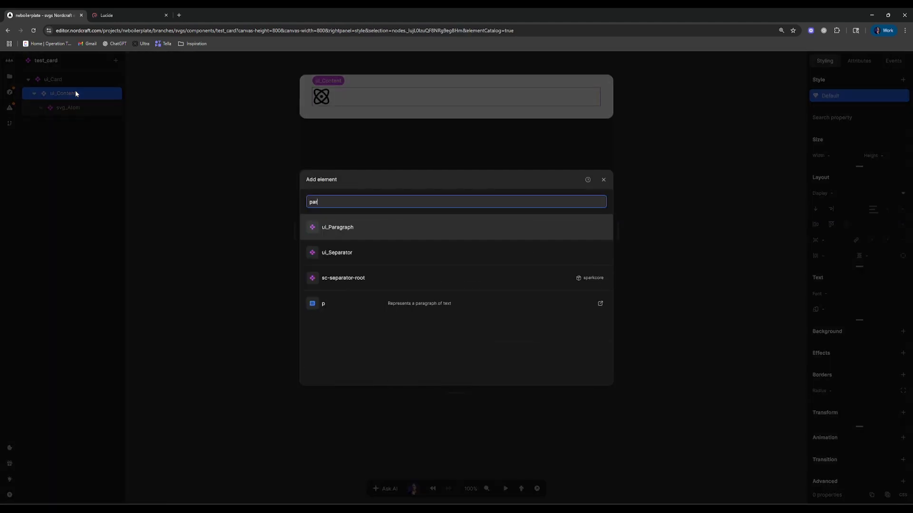
key("Return")
type("atext")
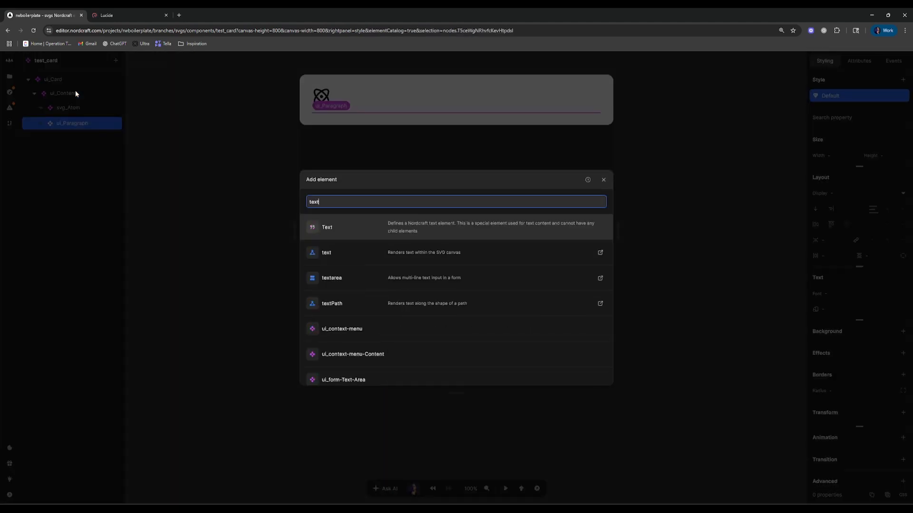
key("Return")
type("Hello, world")
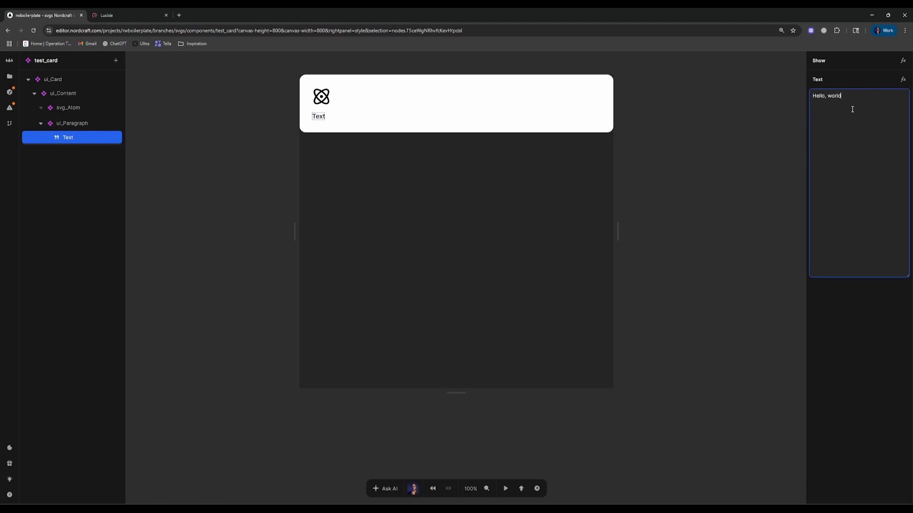
type("!")
left_click(519, 177)
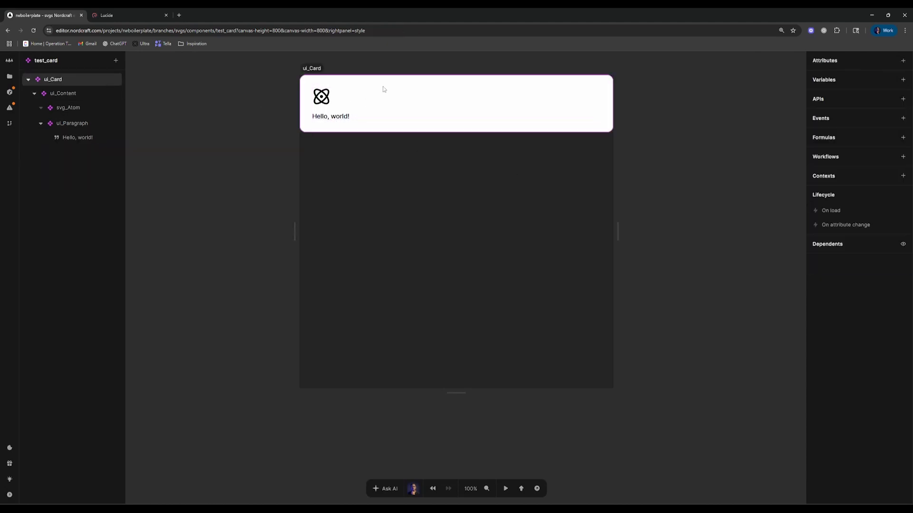
left_click(329, 93)
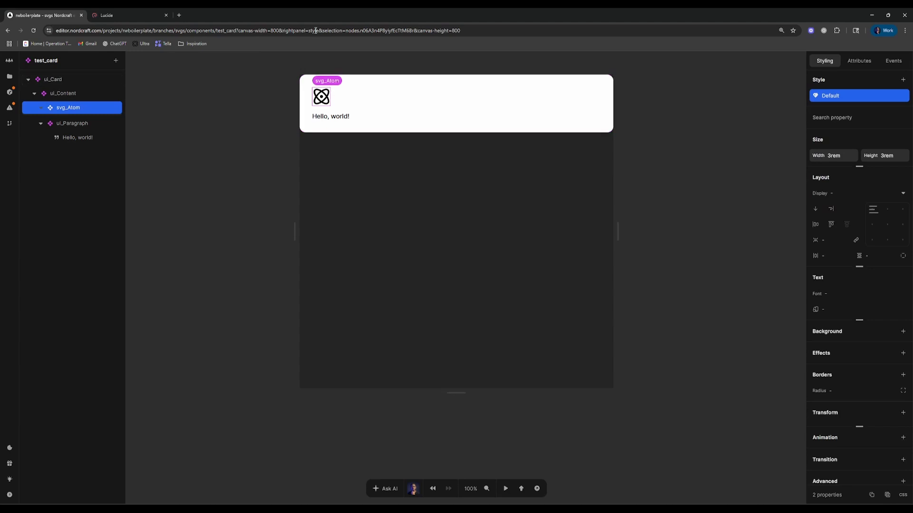
left_click(253, 130)
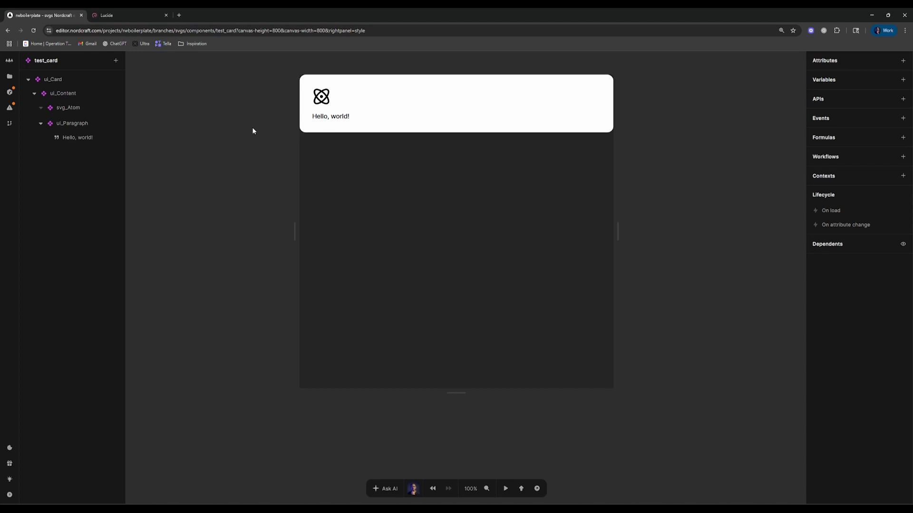
Switch to the Lucide site, search for "robot", and copy the SVG of the bot icon
left_click(146, 8)
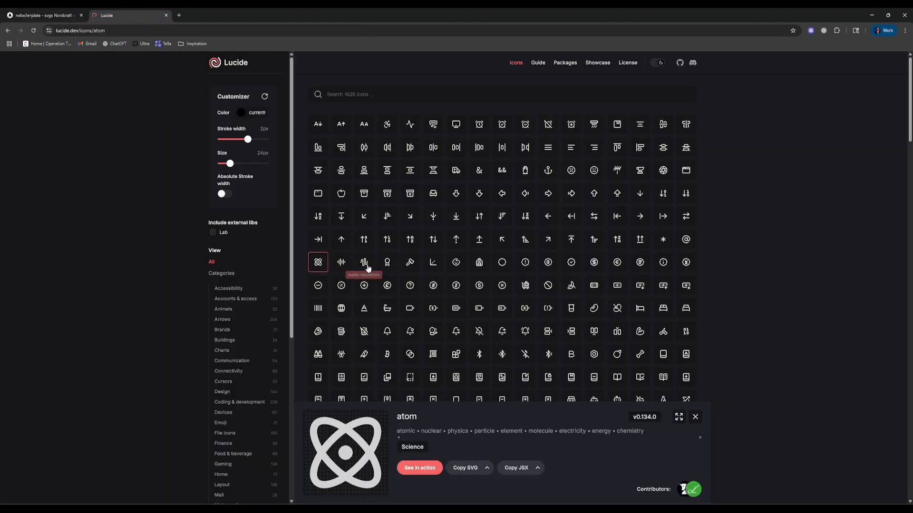
left_click(399, 95)
type("robot")
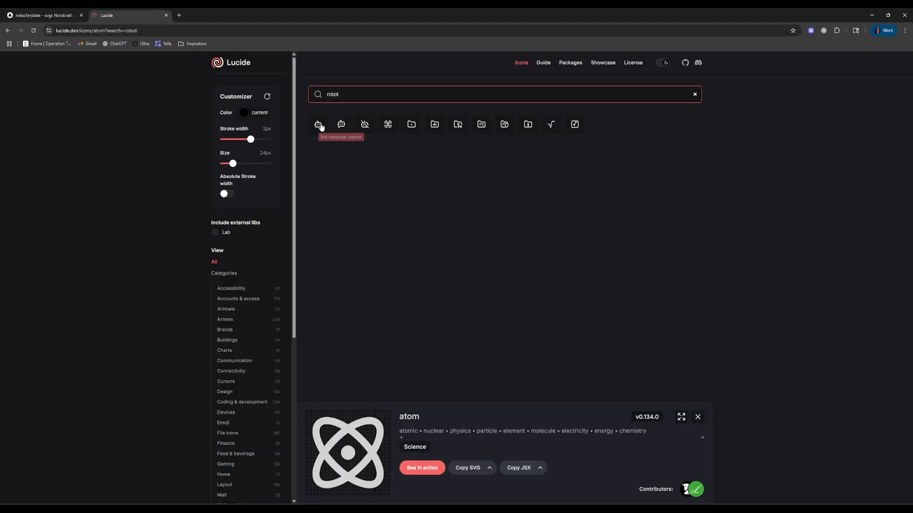
left_click(319, 125)
left_click(464, 470)
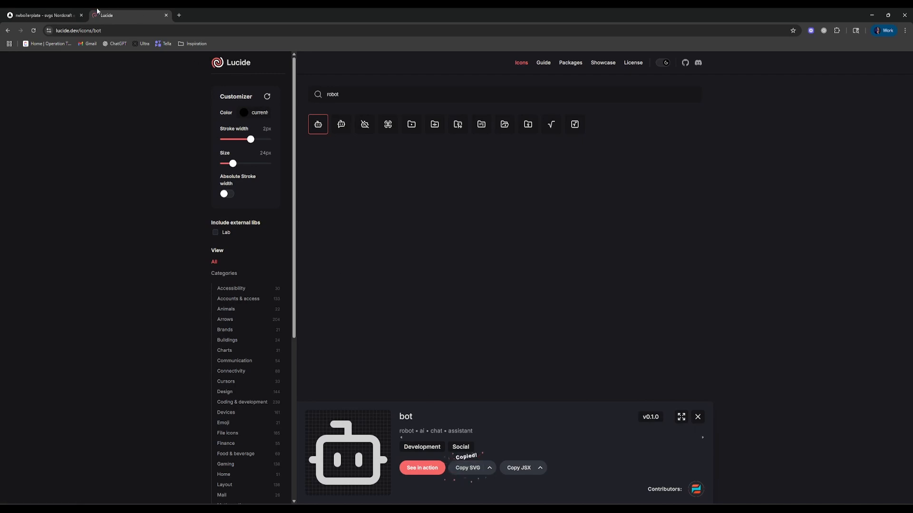
Switch back to Nordcraft, add a div inside ui_Content, and paste the copied bot SVG into it
left_click(44, 15)
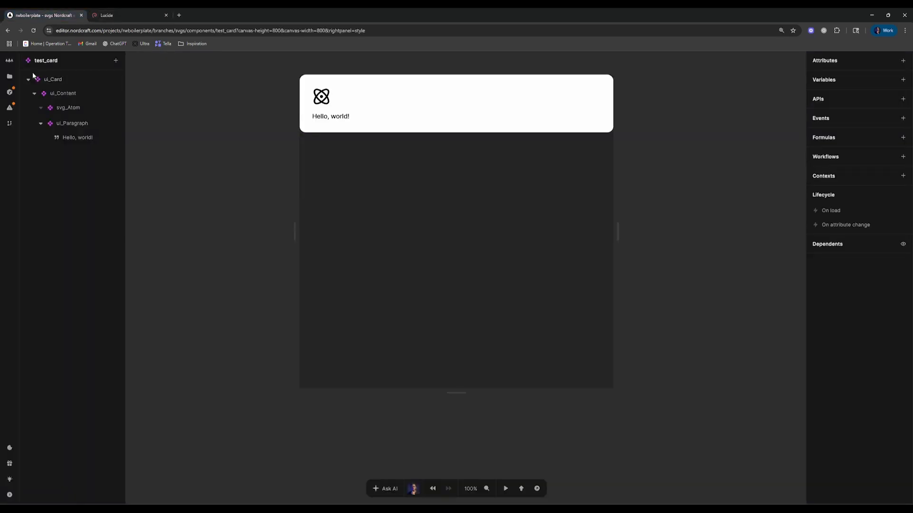
left_click(100, 126)
left_click(75, 93)
type("adi")
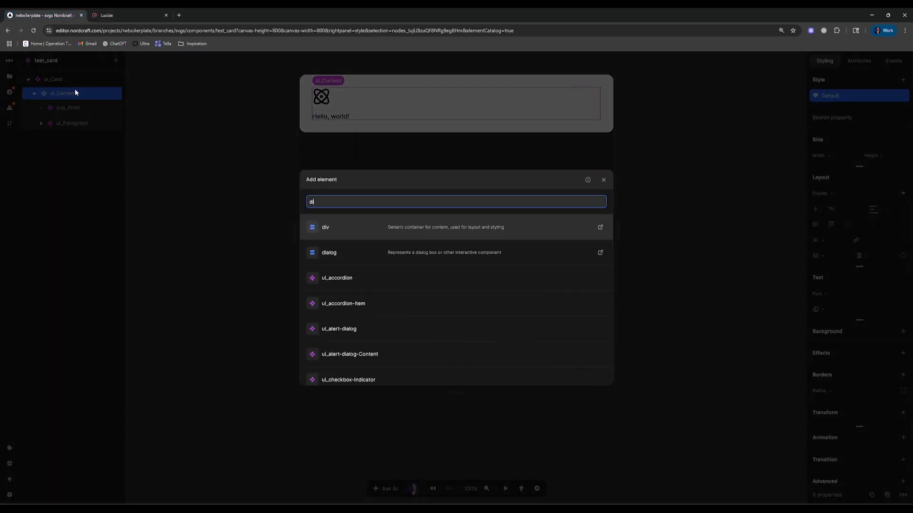
key("Return")
key("ctrl+v")
Extract the pasted bot svg as a new component named svg_Robot
right_click(92, 148)
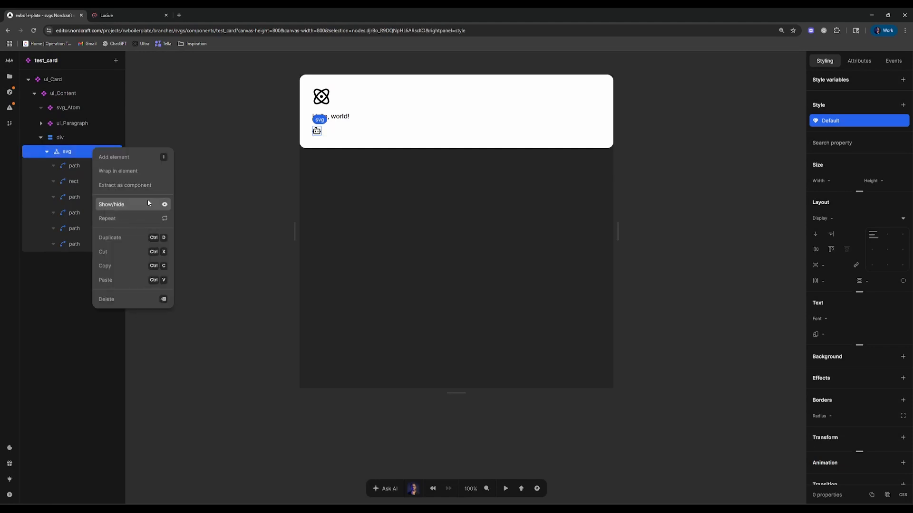
left_click(138, 185)
type("sv")
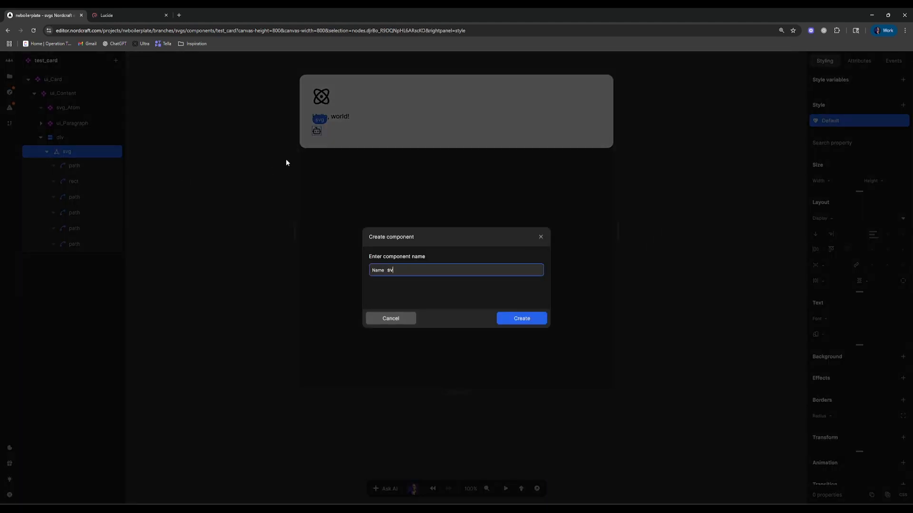
type("g_Robot")
key("Return")
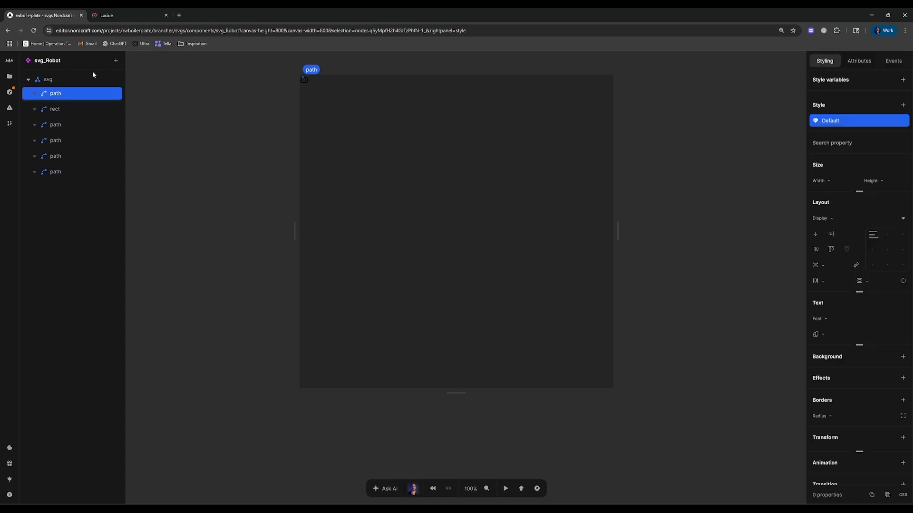
Examine the attributes of the svg_Robot root element and each of its path and rect children
left_click(93, 79)
left_click(857, 61)
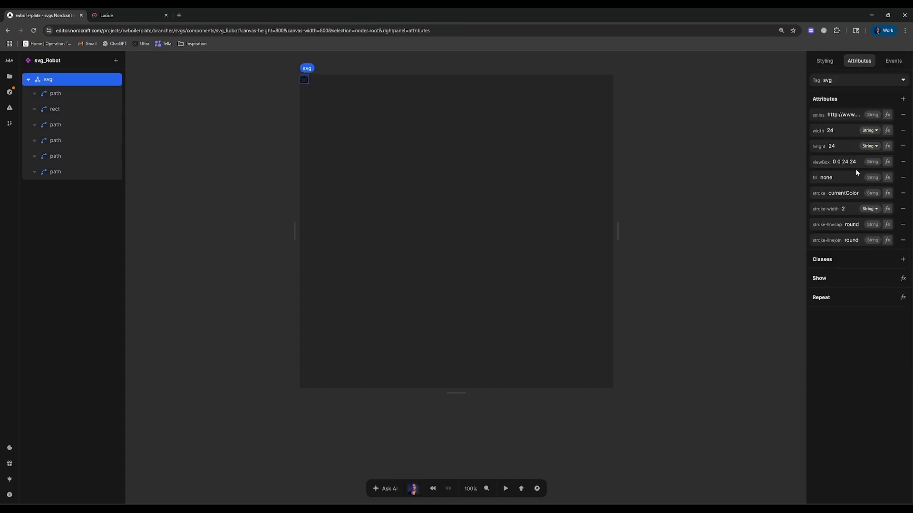
left_click(81, 95)
left_click(79, 109)
left_click(73, 124)
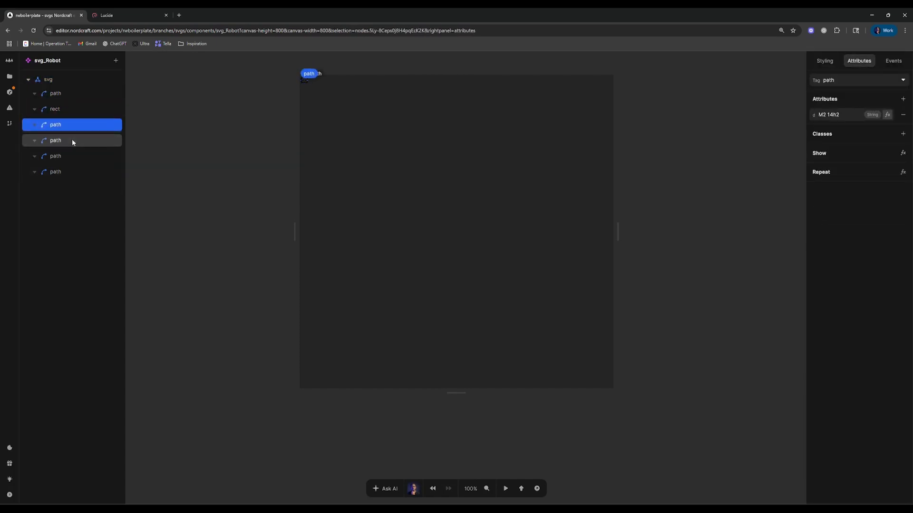
left_click(69, 141)
left_click(62, 156)
left_click(58, 172)
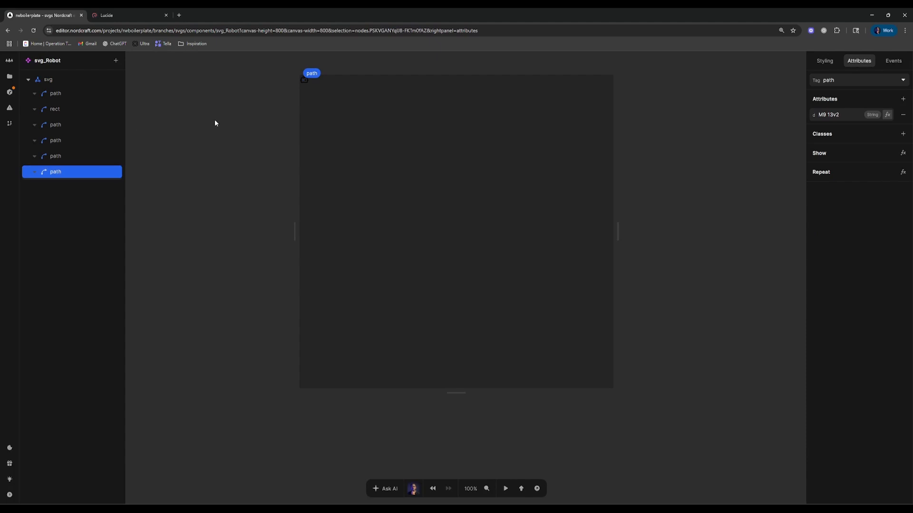
left_click(233, 167)
Return to test_card, move svg_Robot out of the div to directly below svg_Atom, and delete the empty div
key("alt+Left")
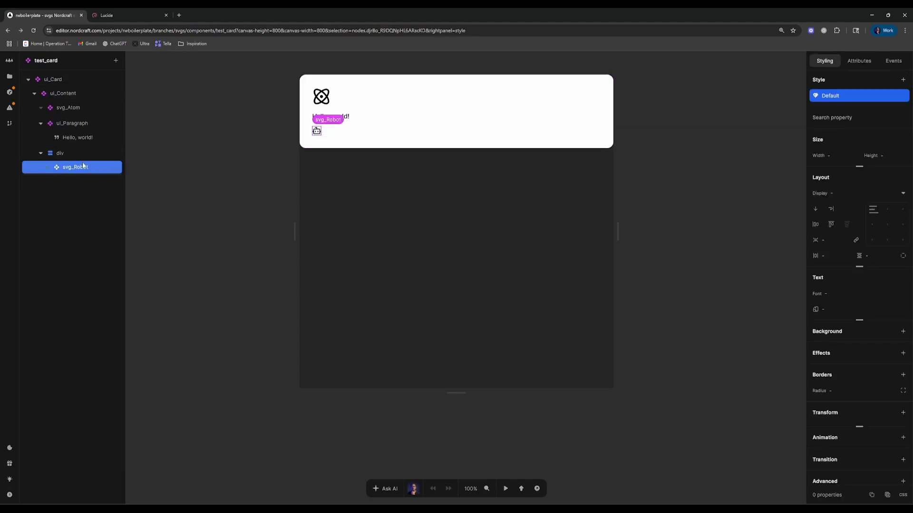
left_click_drag(72, 170, 79, 116)
left_click(62, 169)
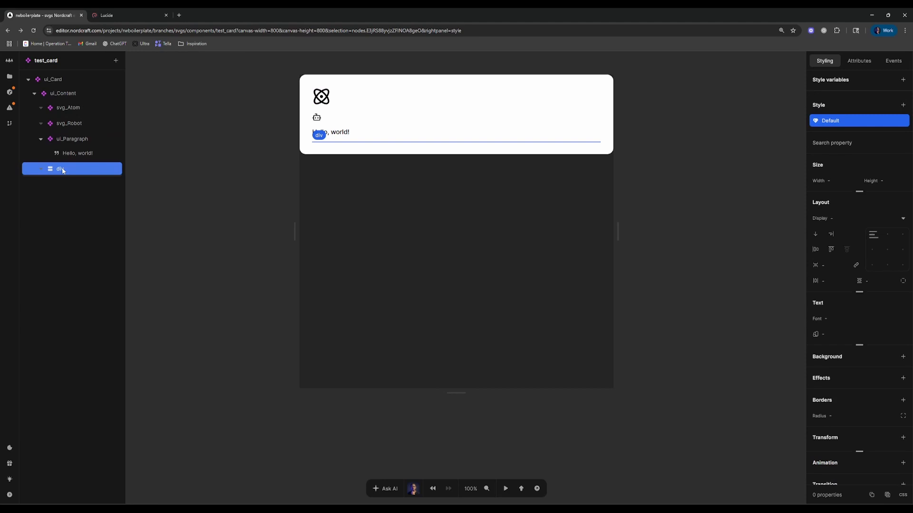
key("Delete")
Set the svg_Robot icon's width and height to 4rem each
left_click(103, 123)
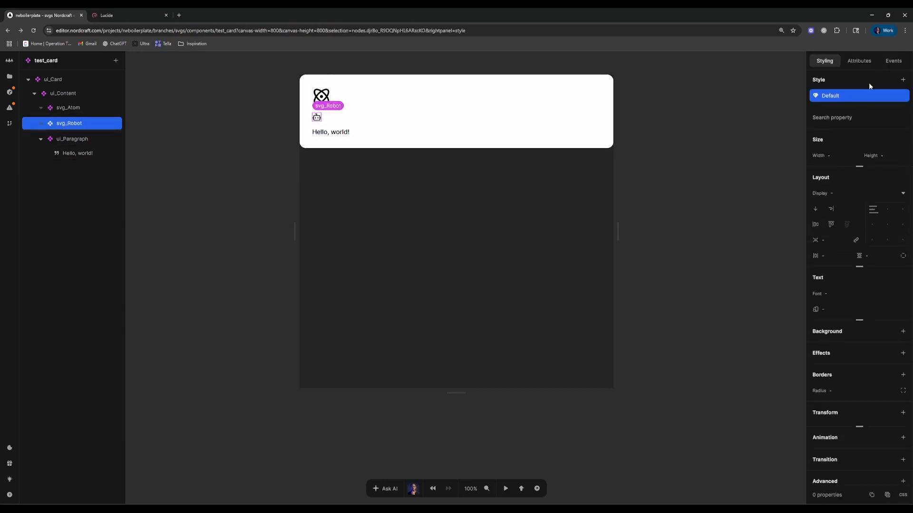
left_click(832, 153)
type("4rem")
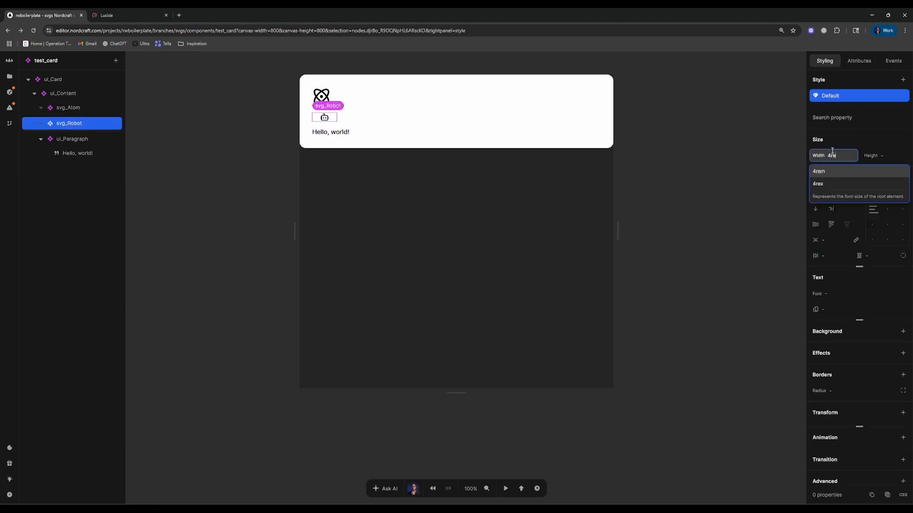
key("Tab")
type("3rem")
key("Return")
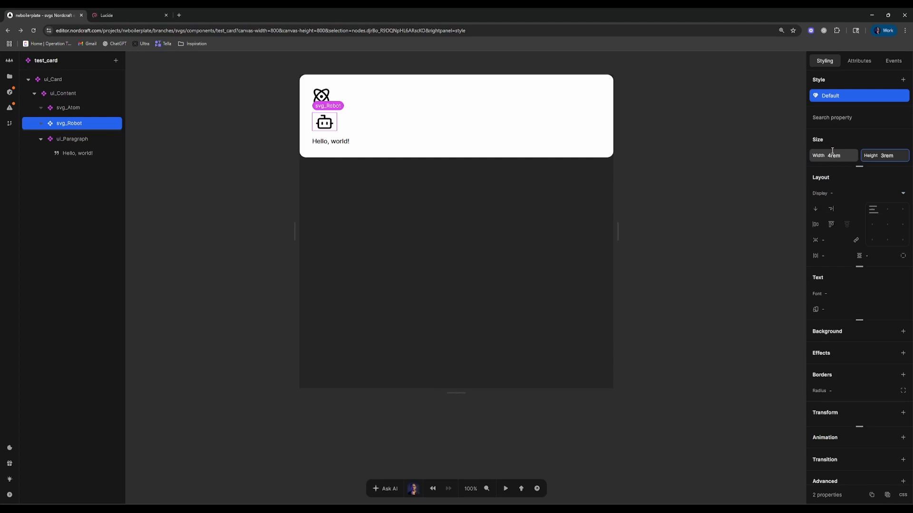
type("4rem")
key("Return")
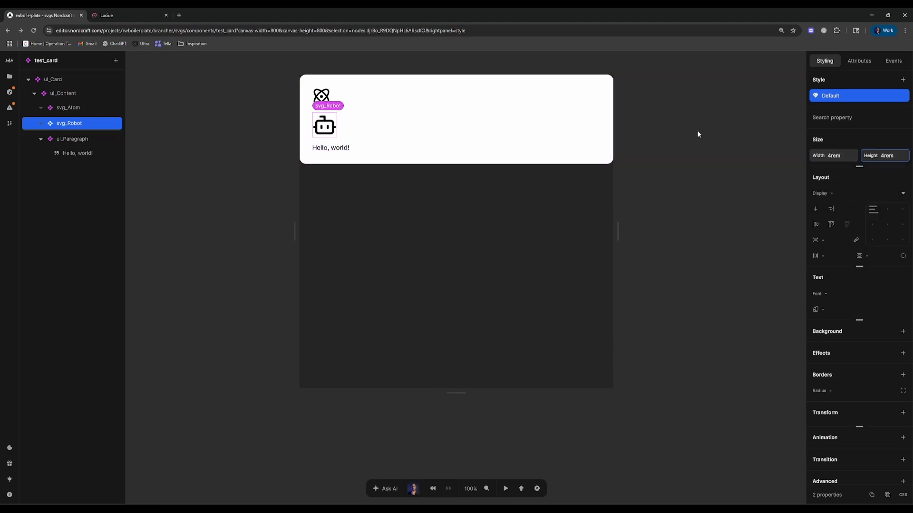
left_click(697, 134)
left_click(324, 125)
left_click(322, 98)
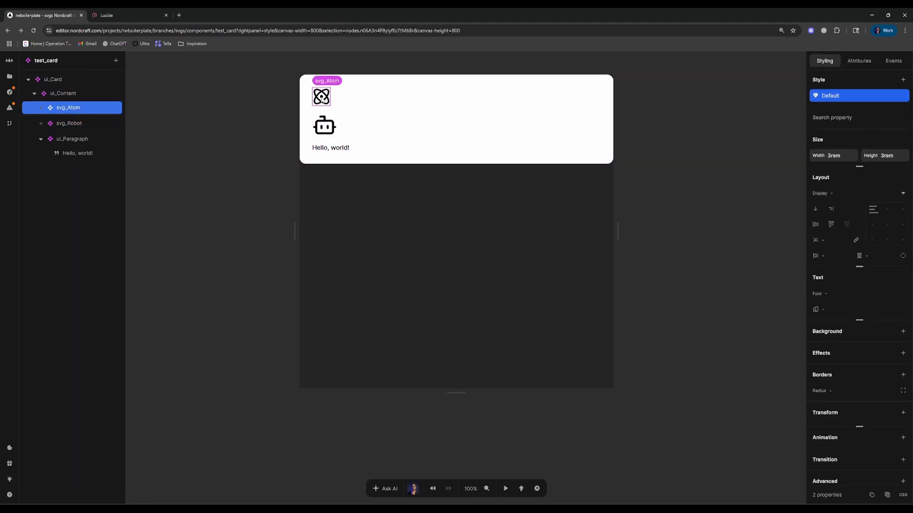
Resize the svg_Robot icon to 3rem wide and 3rem high, matching svg_Atom
left_click(324, 125)
left_click(878, 156)
key("Up")
key("Up")
left_click(845, 156)
key("Down")
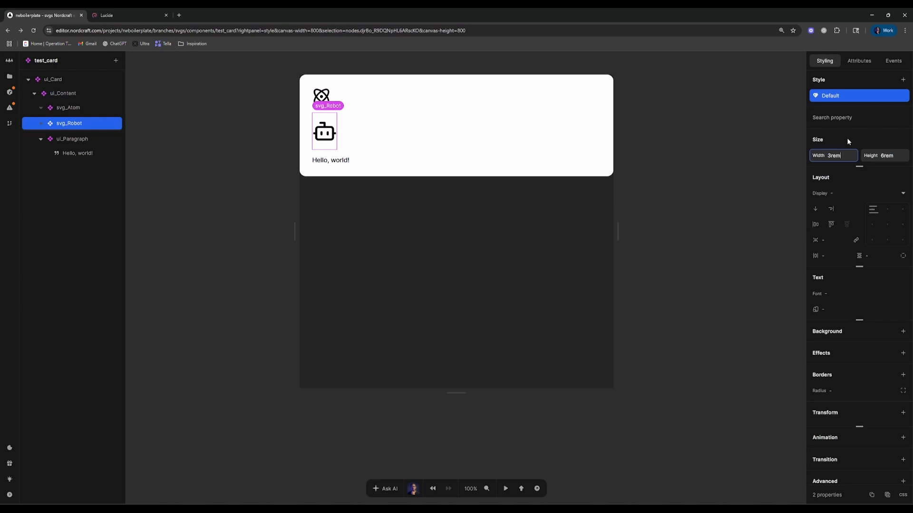
key("Tab")
type("3rem")
key("Return")
left_click(695, 130)
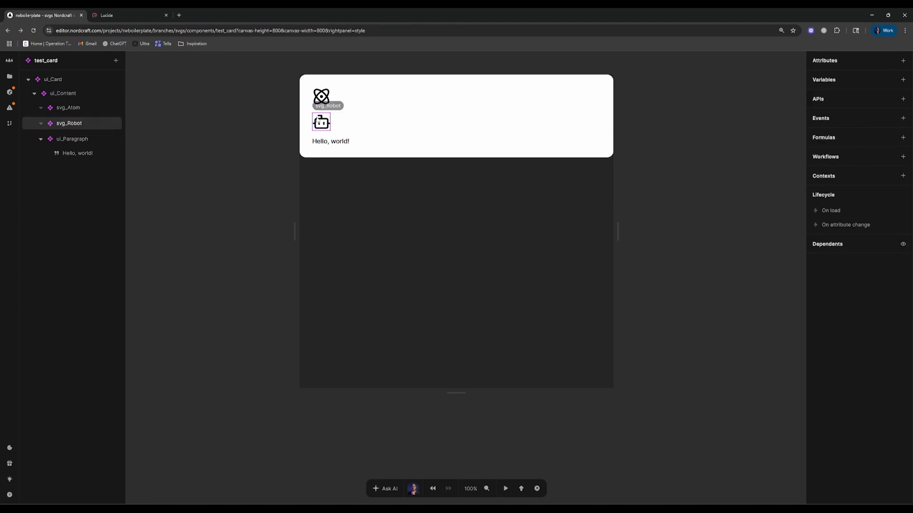
Add an attribute named is-bot to test_card with the test value true
left_click(41, 138)
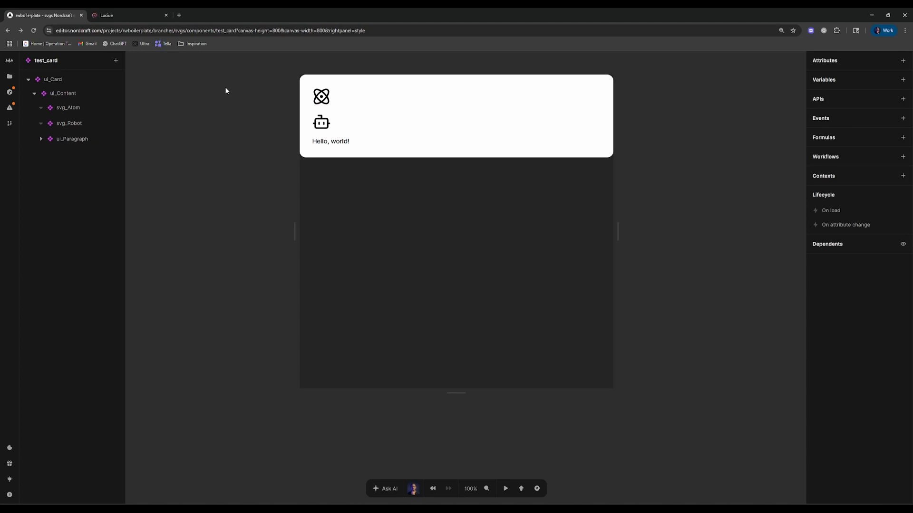
left_click(905, 61)
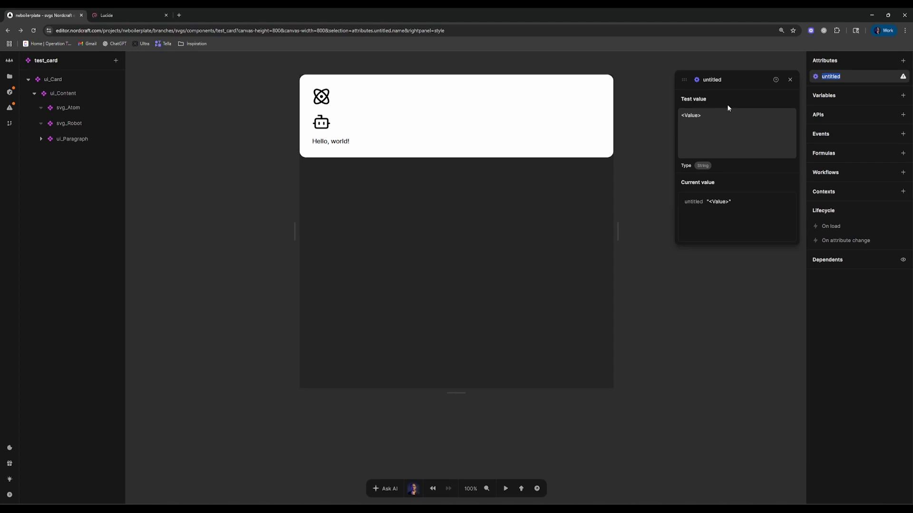
type("is-bot")
key("Return")
left_click(721, 127)
type("true")
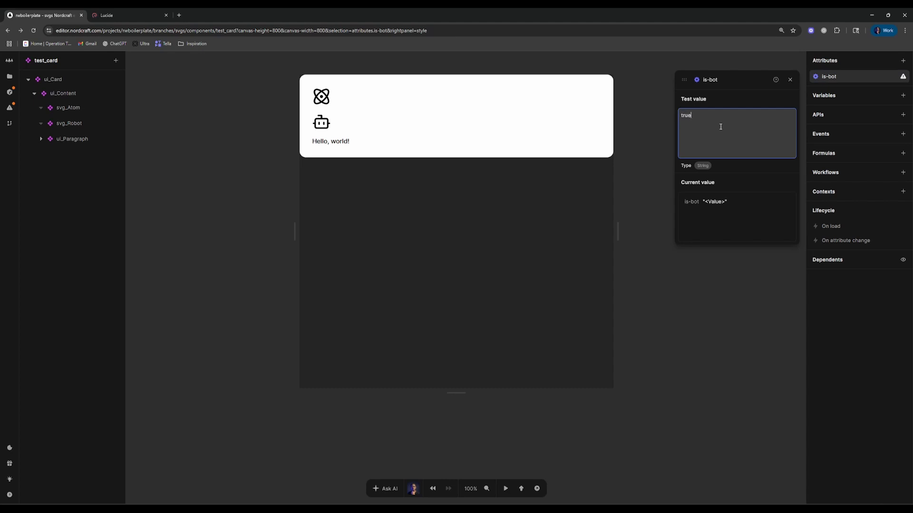
left_click(650, 73)
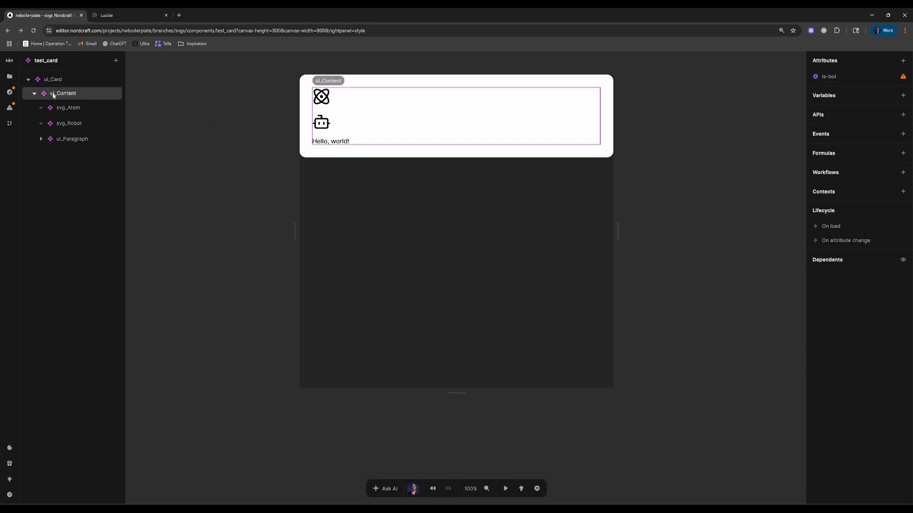
Add a show/hide condition to svg_Robot based on the is-bot attribute
left_click(89, 105)
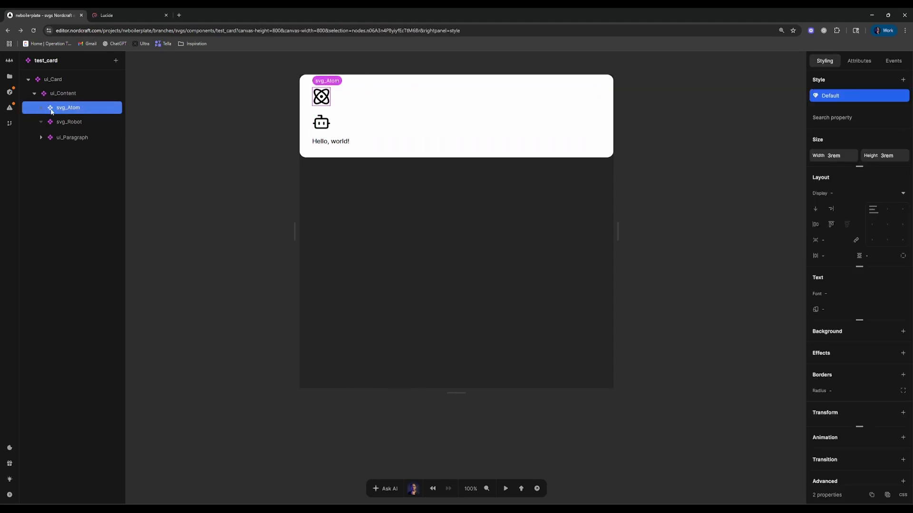
left_click(78, 126)
right_click(78, 125)
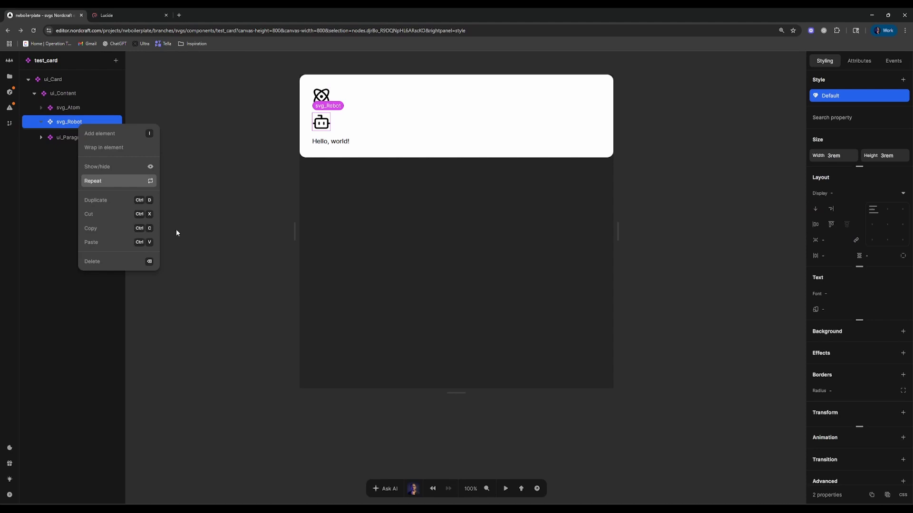
left_click(126, 167)
left_click(384, 337)
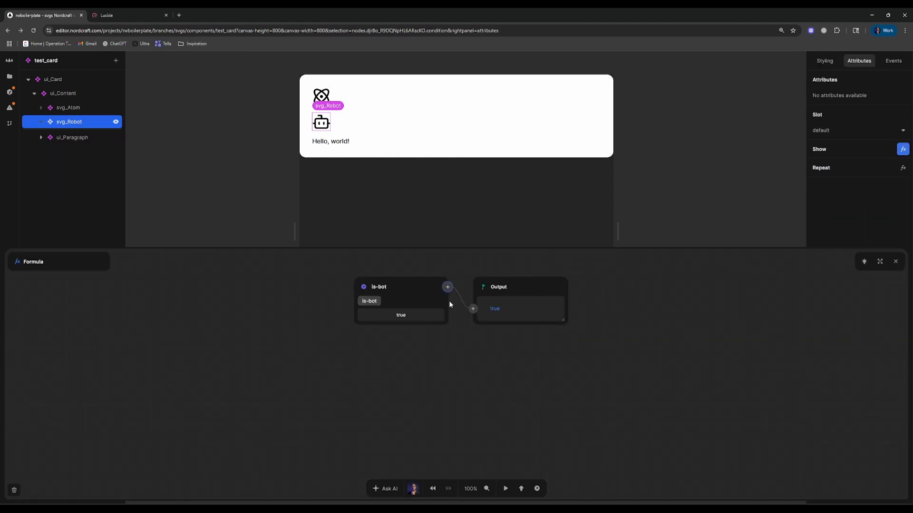
Complete svg_Robot's show formula with an Equals comparison of is-bot against true
left_click(448, 287)
type("eq")
left_click(440, 319)
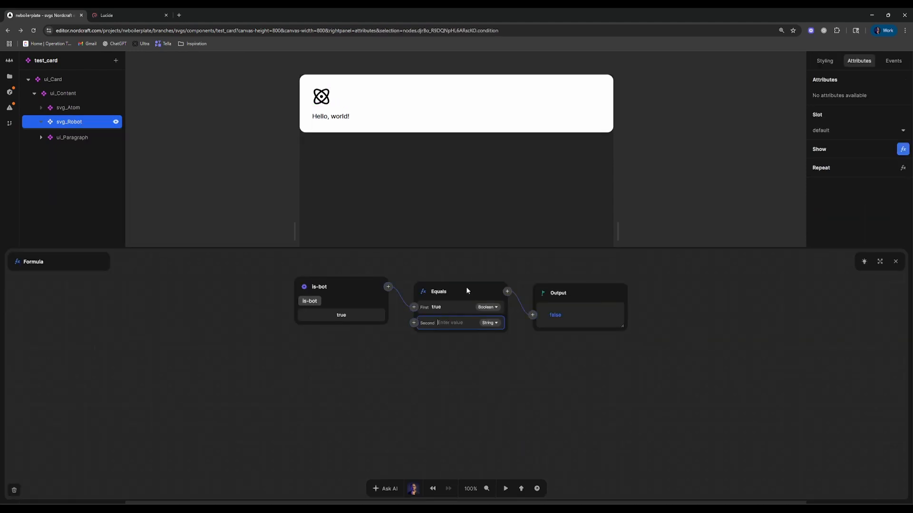
type("try")
type("e")
left_click(897, 264)
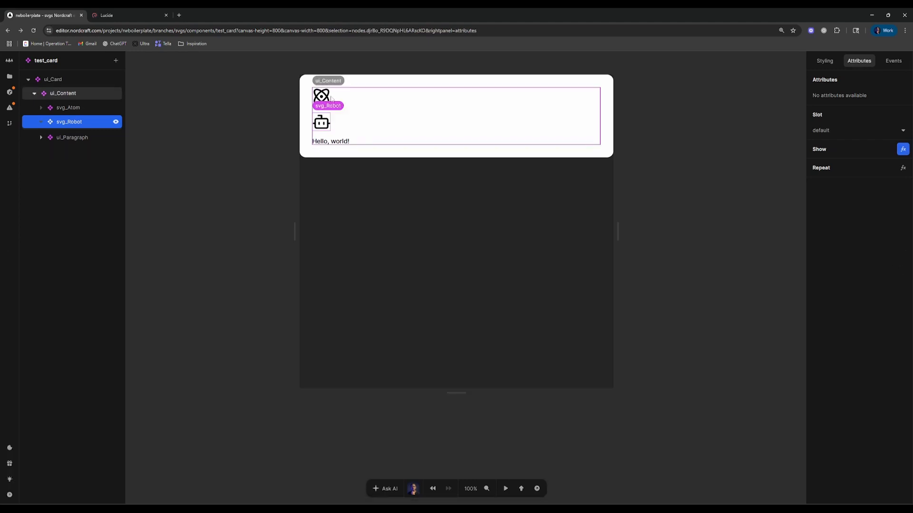
Give svg_Atom a show/hide condition driven by the is-bot attribute
left_click(97, 107)
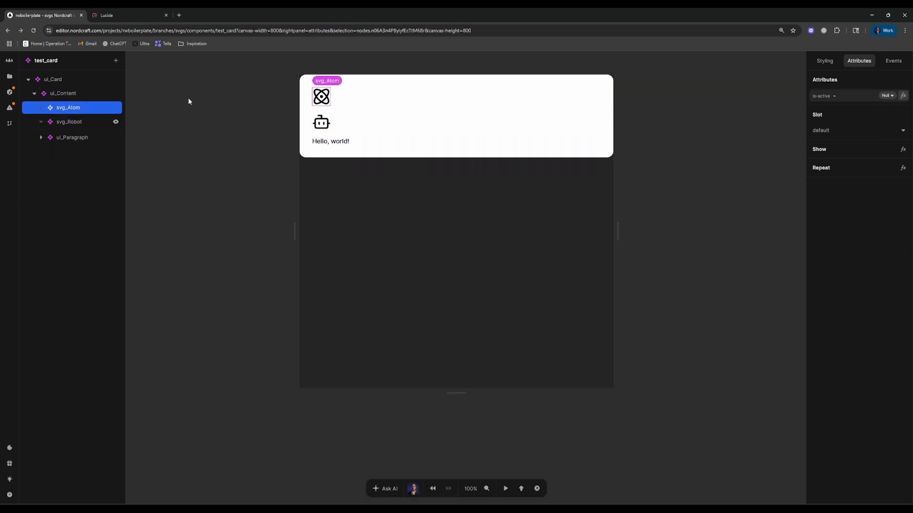
right_click(68, 110)
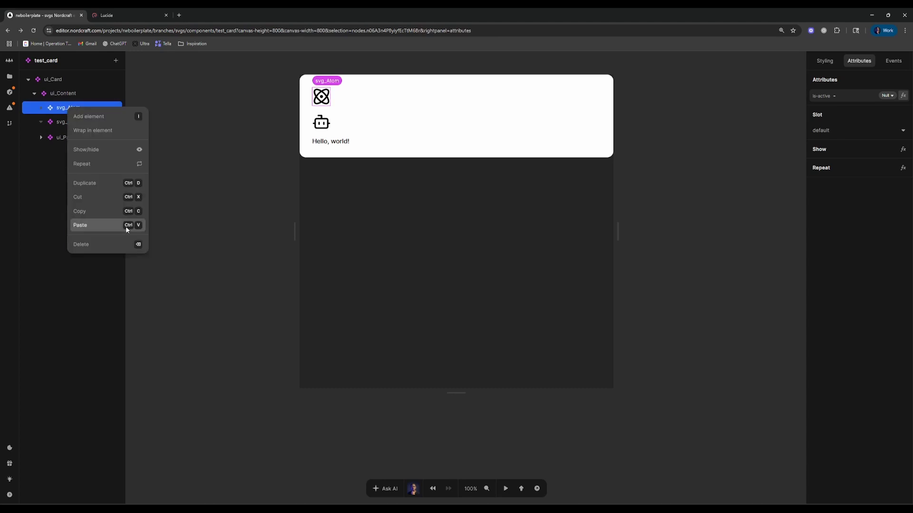
left_click(115, 149)
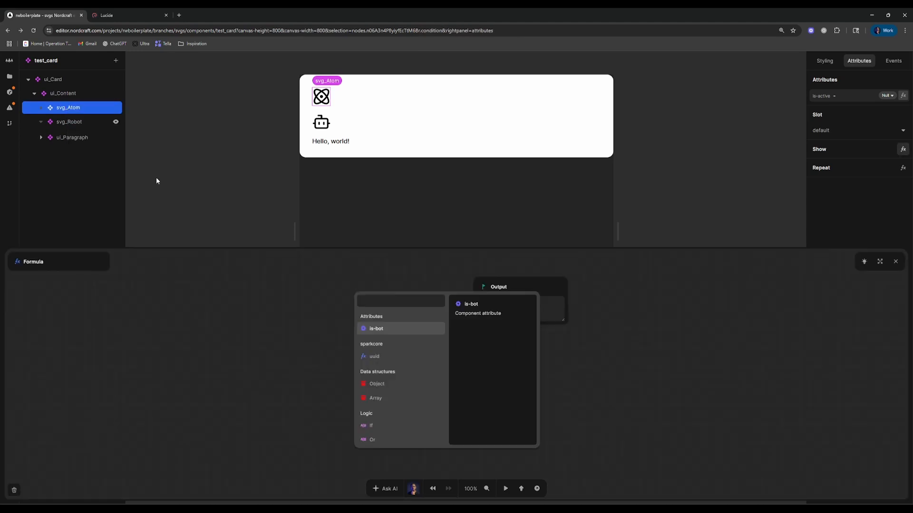
left_click(404, 329)
Complete svg_Atom's show formula with a Not equal comparison of is-bot against true
left_click(449, 288)
type("eq")
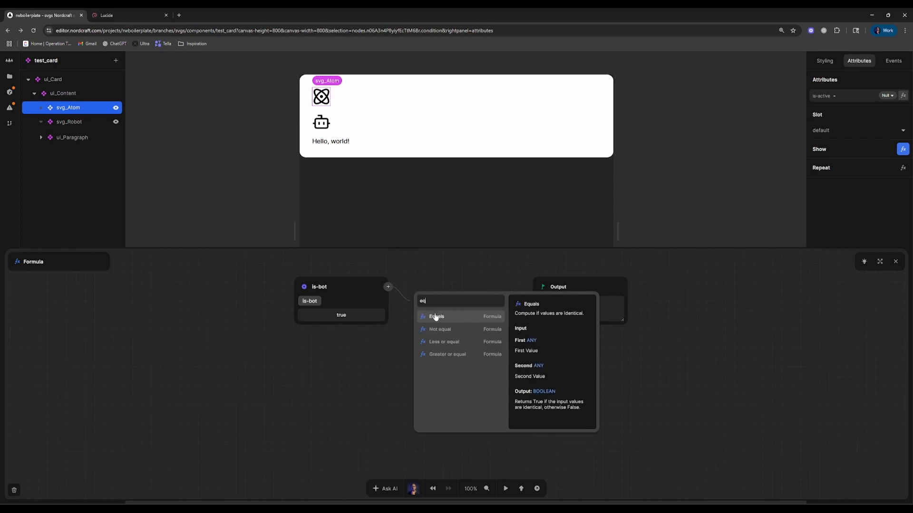
key("BackSpace")
key("BackSpace")
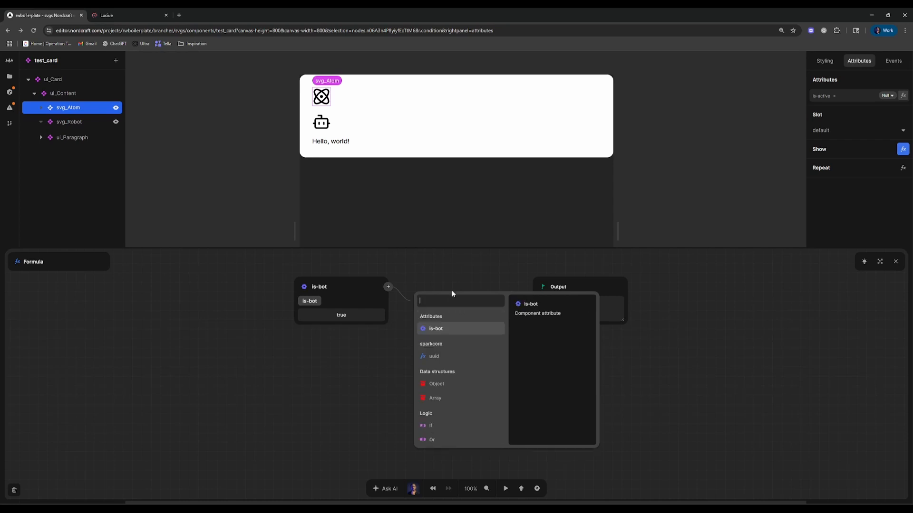
type("not")
key("Down")
key("Return")
left_click(443, 321)
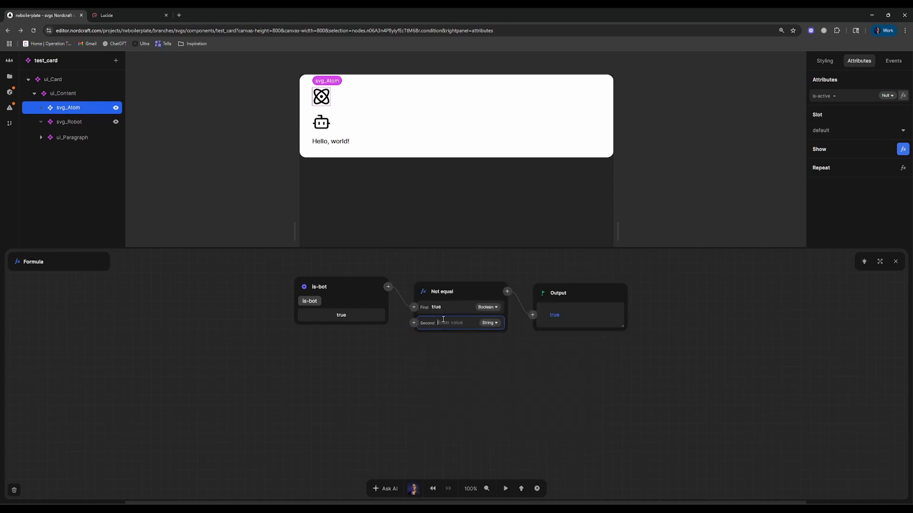
type("true")
left_click(465, 391)
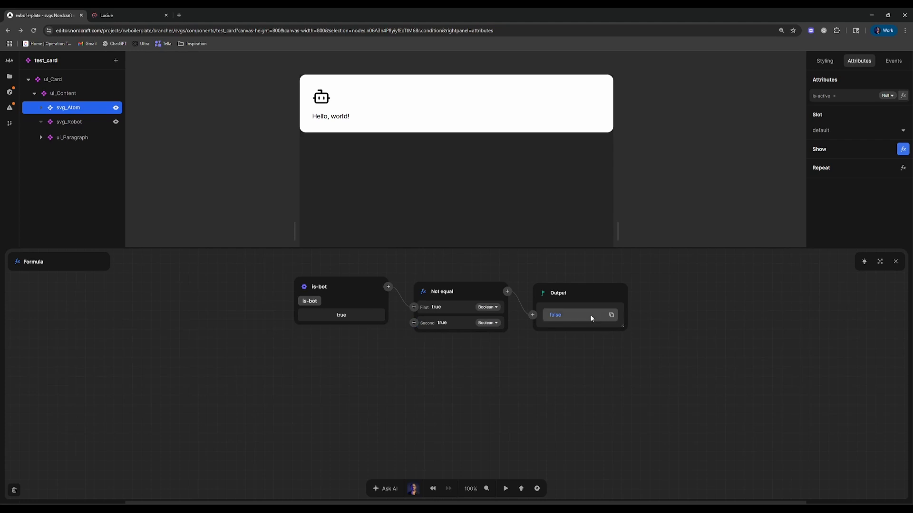
left_click(896, 262)
left_click(683, 84)
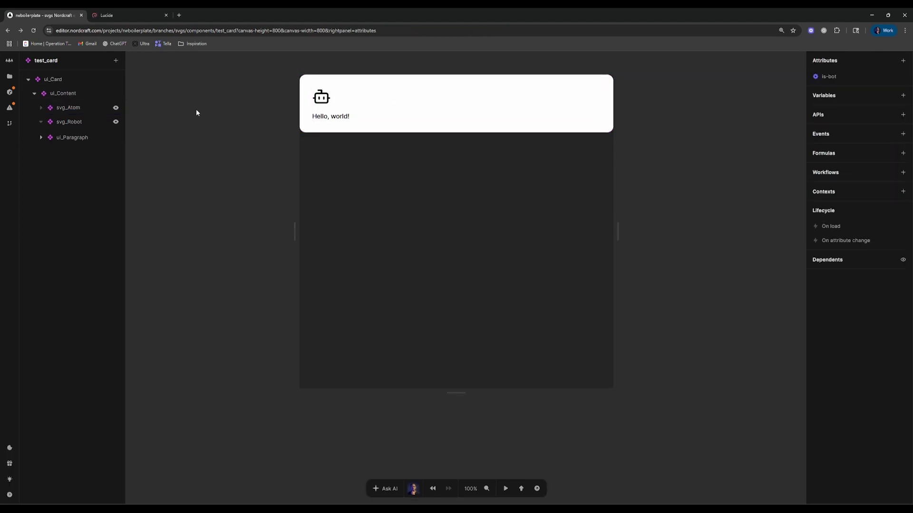
Change the is-bot attribute's test value to false to test the icon switch
left_click(838, 77)
double_click(701, 122)
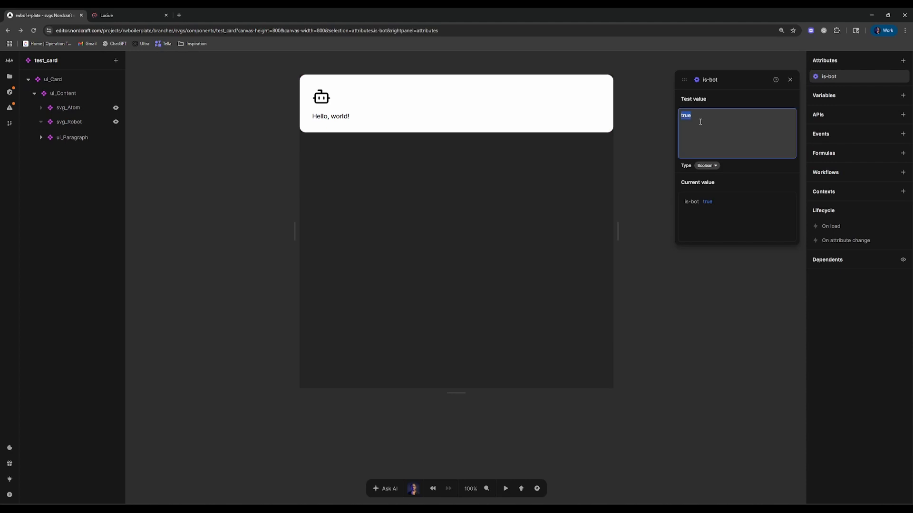
type("false")
left_click(635, 93)
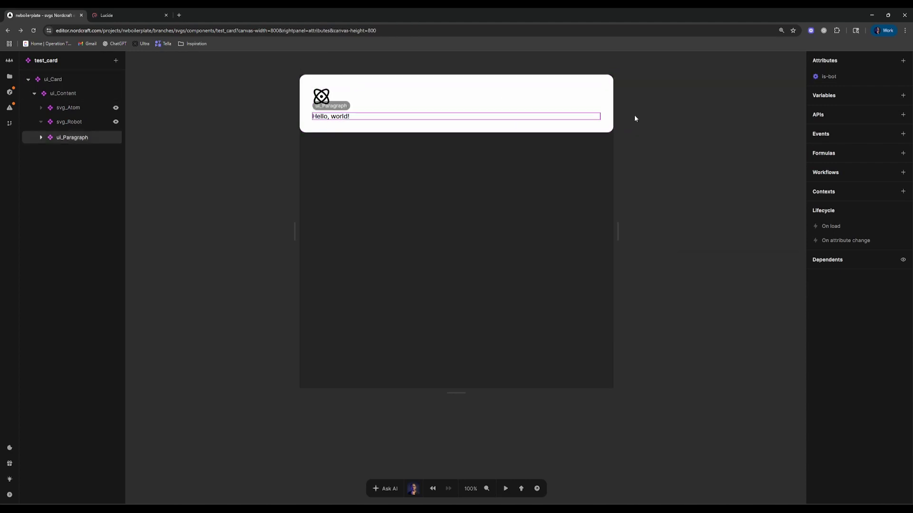
Clear the is-bot test value, set its type to Null, and check svg_Atom's show formula
left_click(830, 78)
double_click(737, 117)
key("BackSpace")
left_click(710, 166)
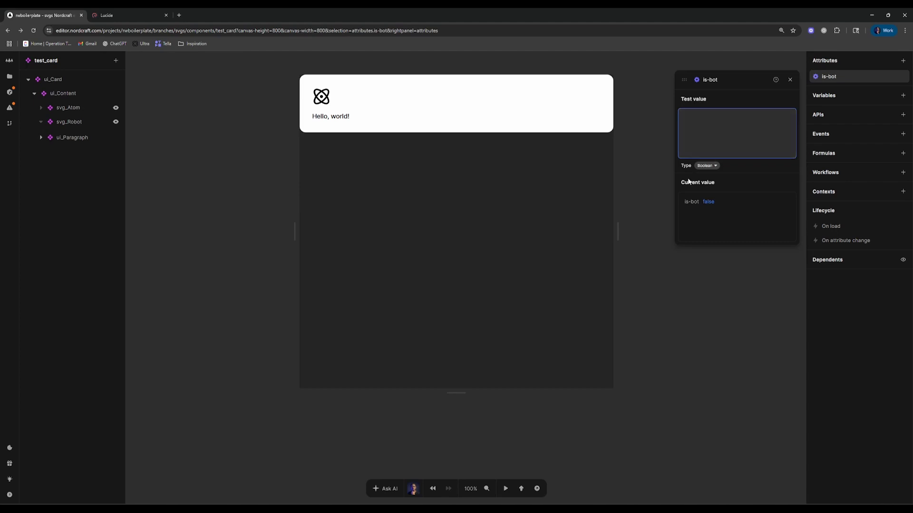
left_click(700, 175)
left_click(650, 100)
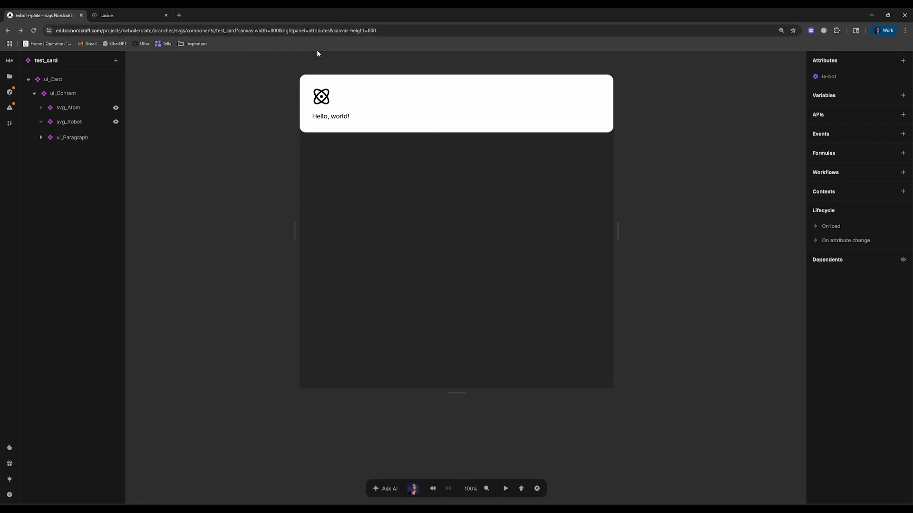
left_click(117, 108)
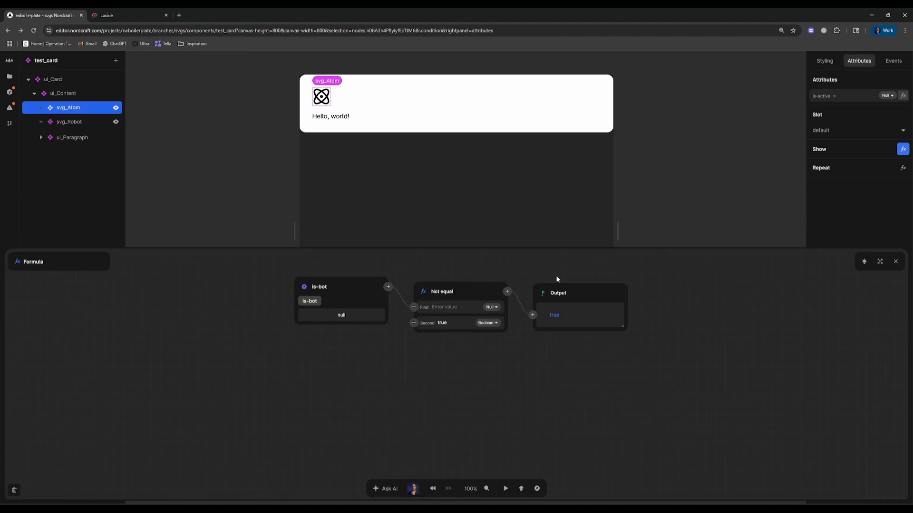
left_click(895, 262)
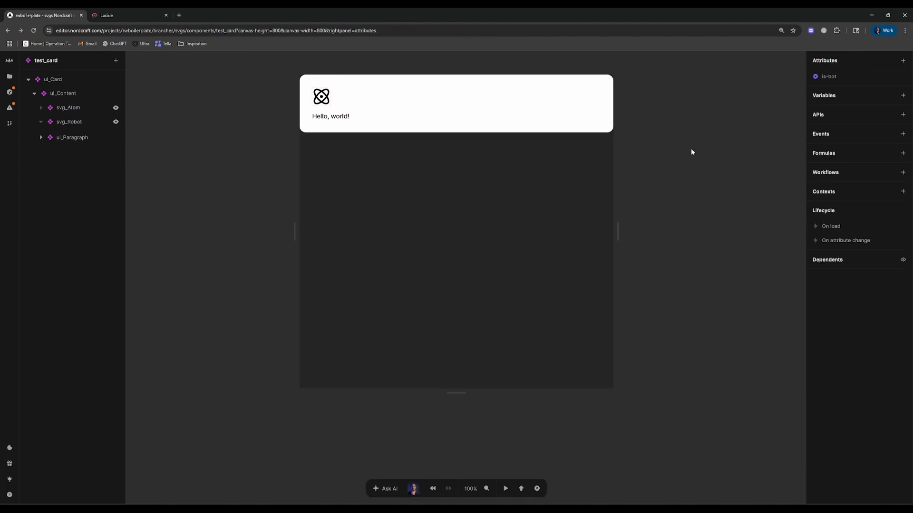
Delete both svg_Atom and svg_Robot from ui_Content
left_click(58, 111)
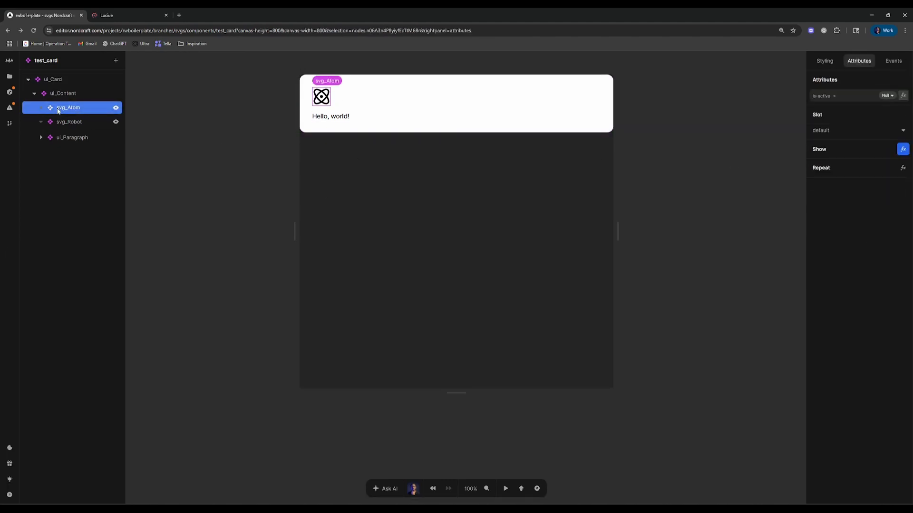
key("Delete")
key("Delete")
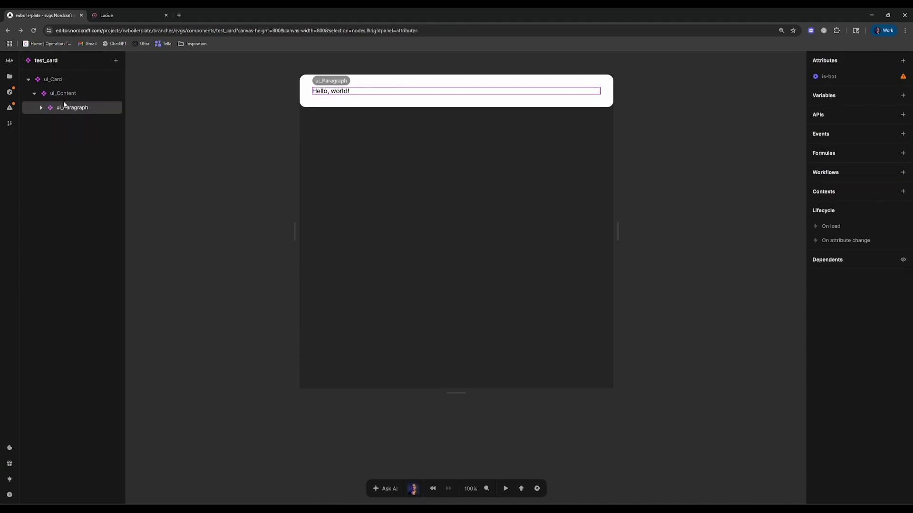
Add a Slot element to ui_Content and place it above ui_Paragraph
left_click(69, 95)
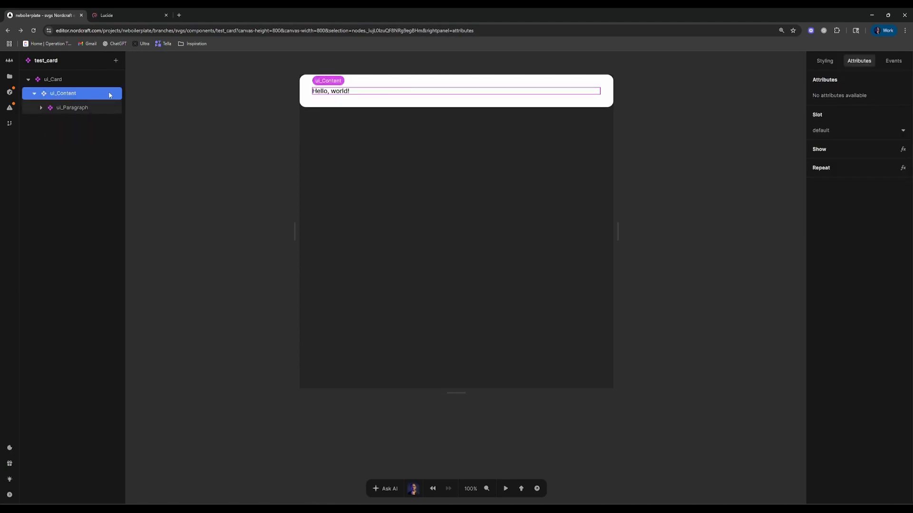
type("e")
type("slot")
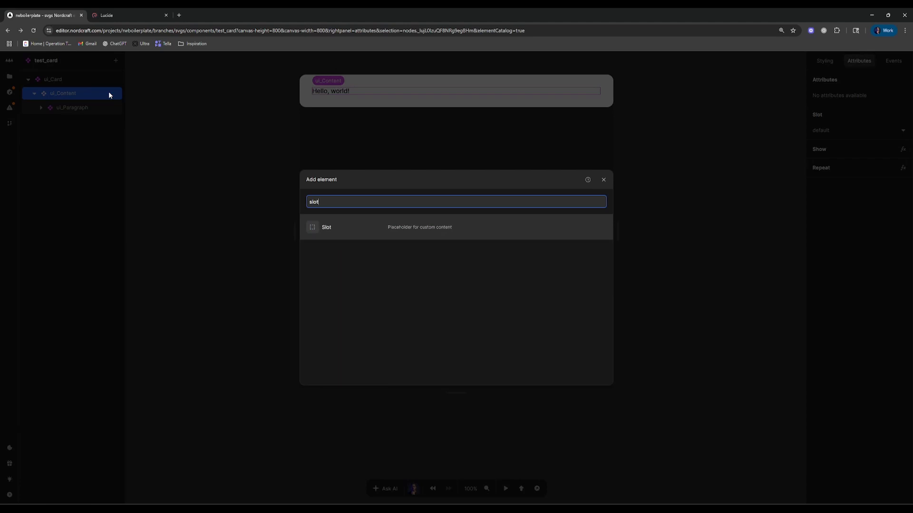
key("Return")
left_click_drag(77, 121, 84, 95)
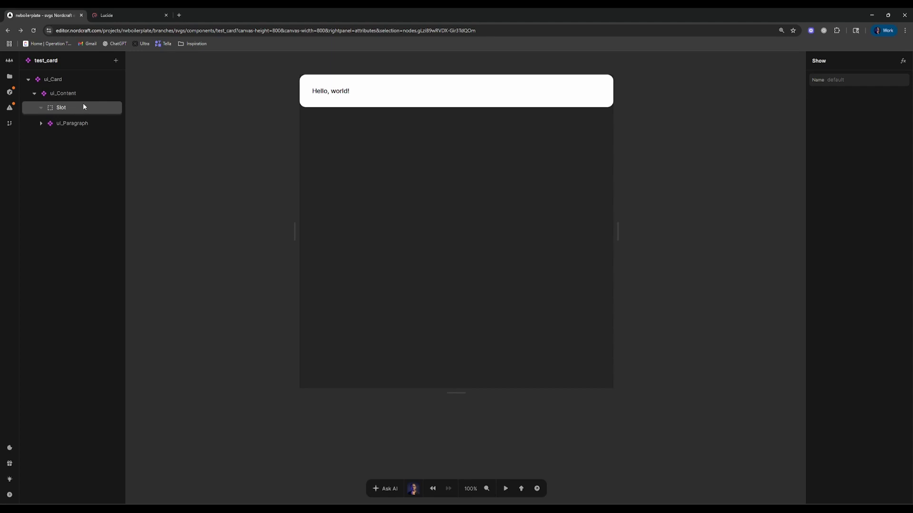
Insert the svg_Atom component inside the Slot as its default content
type("aatom")
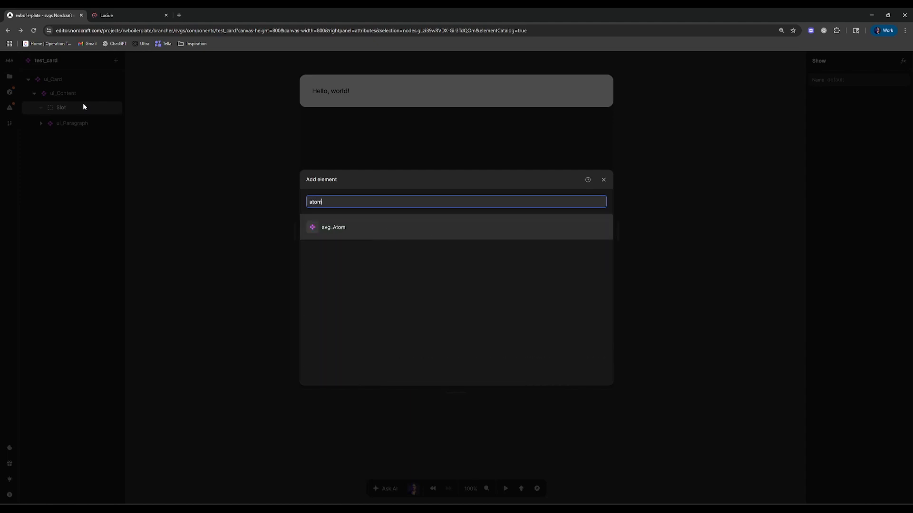
key("Return")
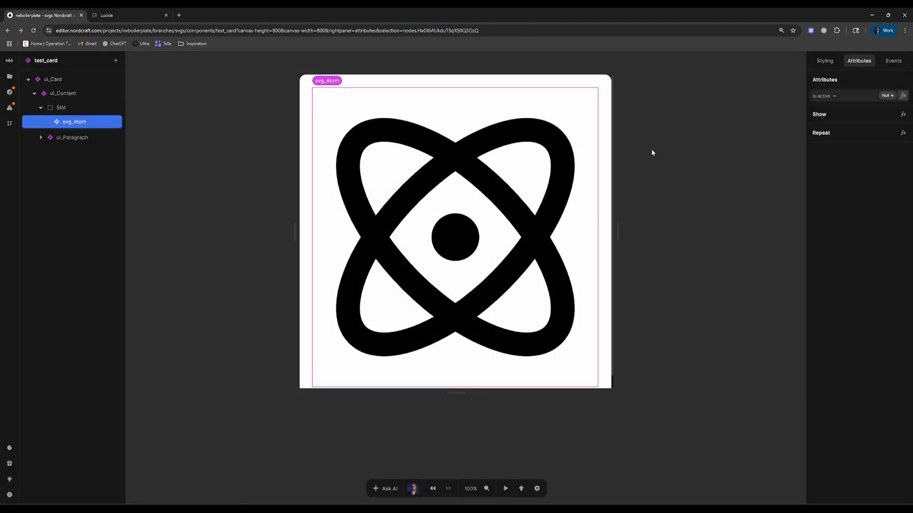
left_click(825, 61)
Wrap the Slot containing svg_Atom in a div element
left_click(96, 112)
right_click(97, 114)
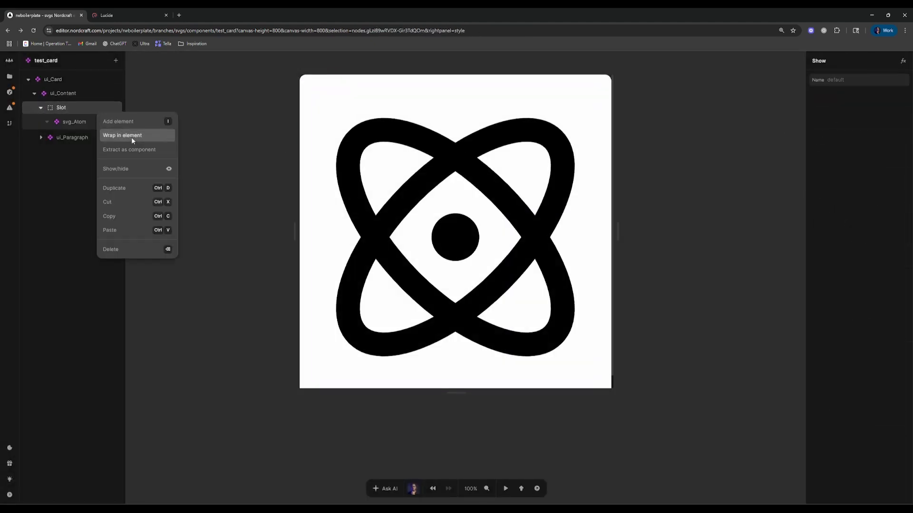
left_click(127, 135)
type("div")
key("Return")
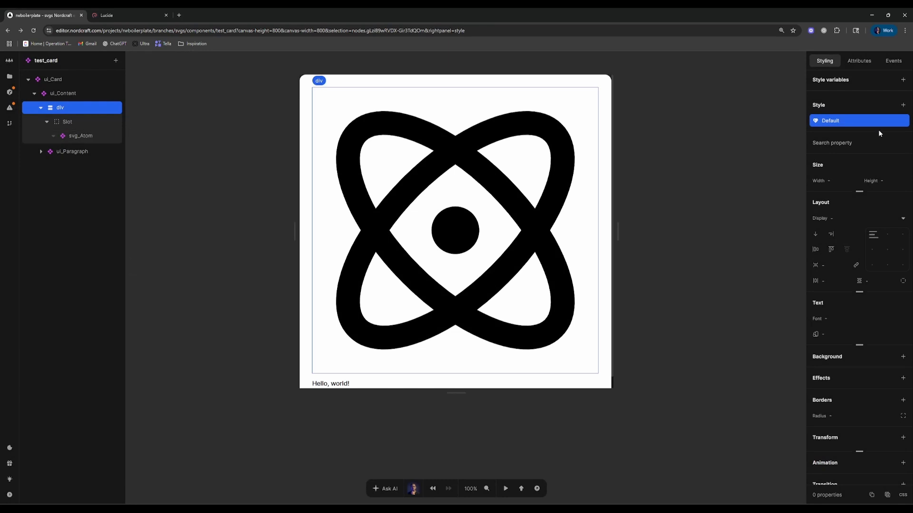
Set the width and height of the div around the Slot to 3rem each
left_click(847, 179)
type("3rem")
key("Tab")
type("3rem")
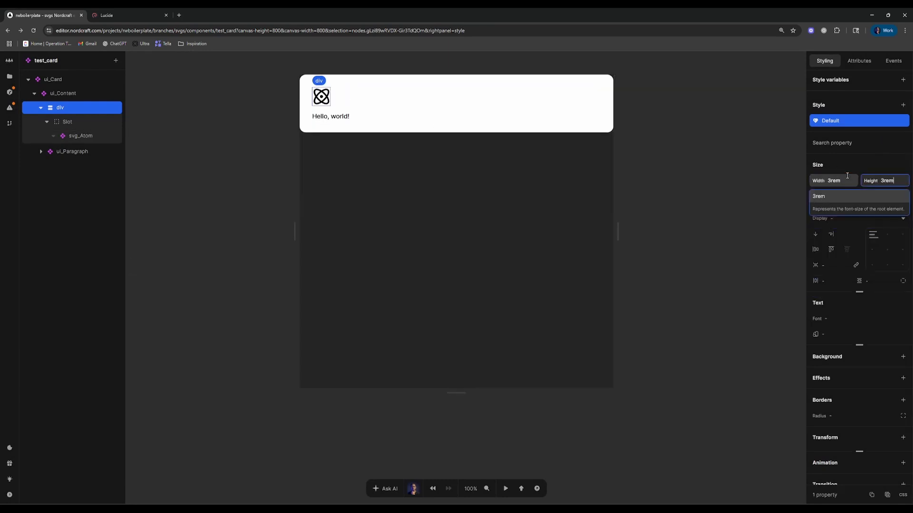
left_click(684, 218)
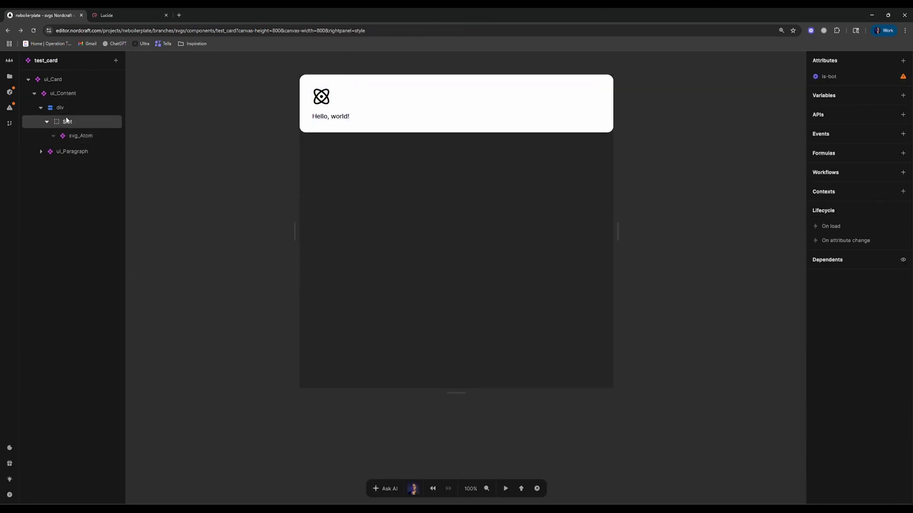
left_click(76, 138)
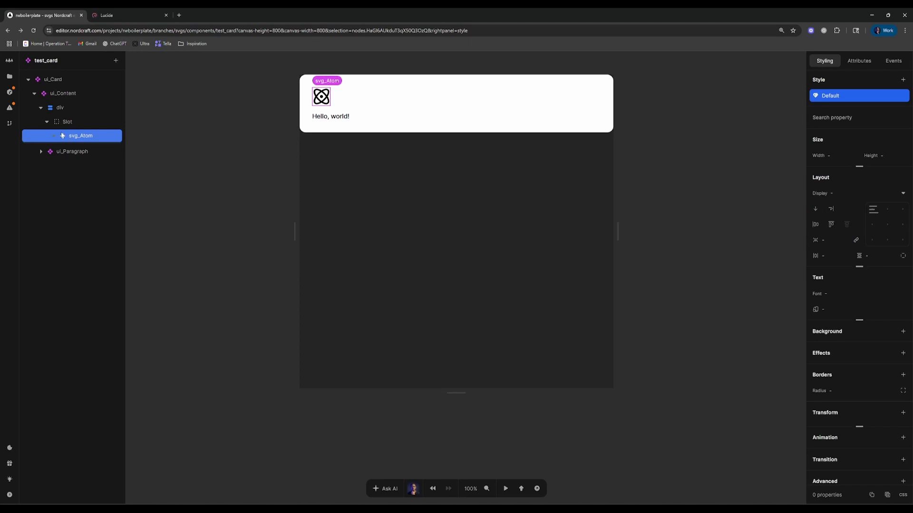
left_click(65, 107)
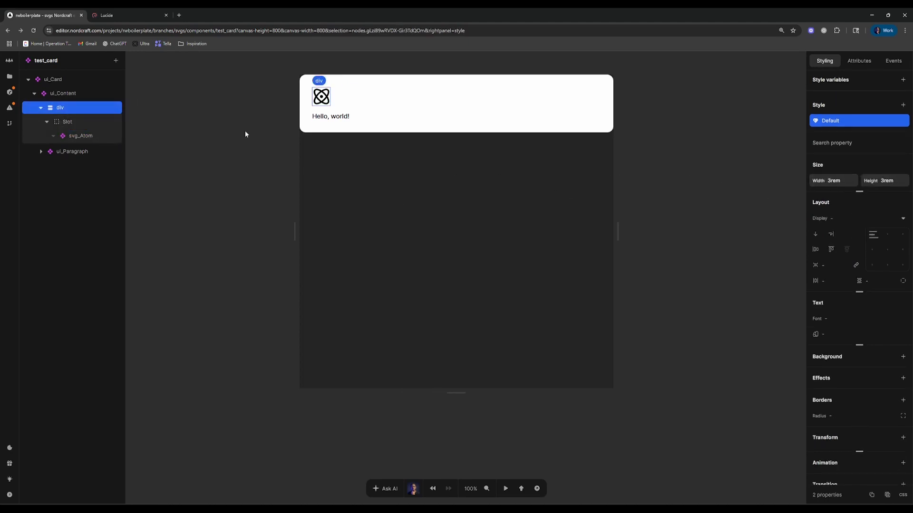
left_click(60, 123)
left_click(48, 122)
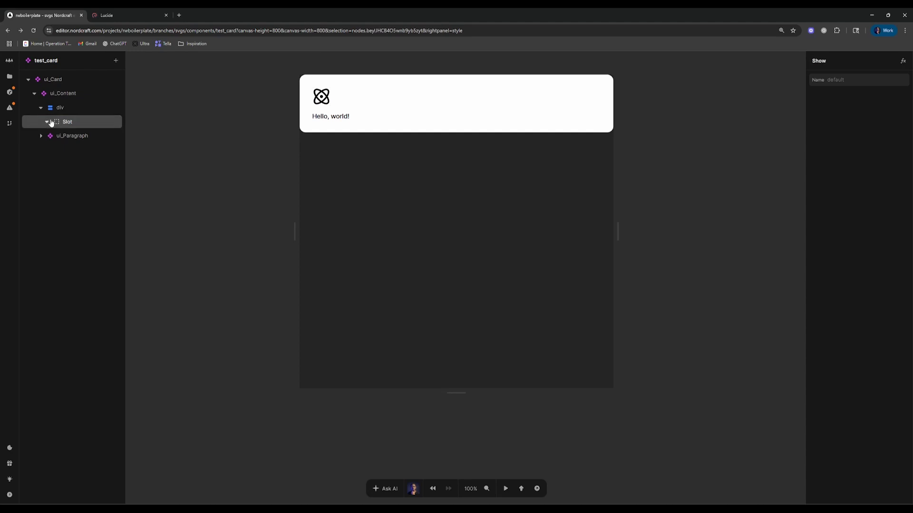
left_click(59, 107)
left_click(40, 108)
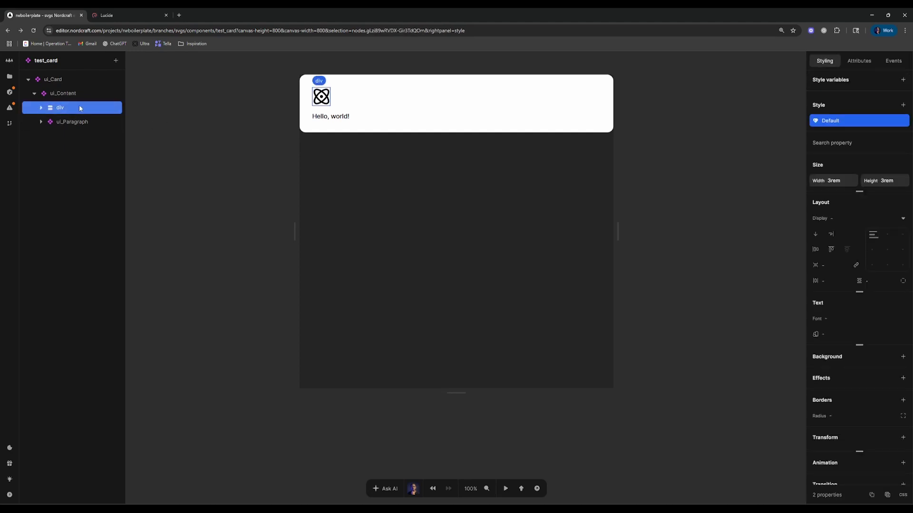
Open the Homepage and add the test_card component inside app_PublicPage
left_click(9, 76)
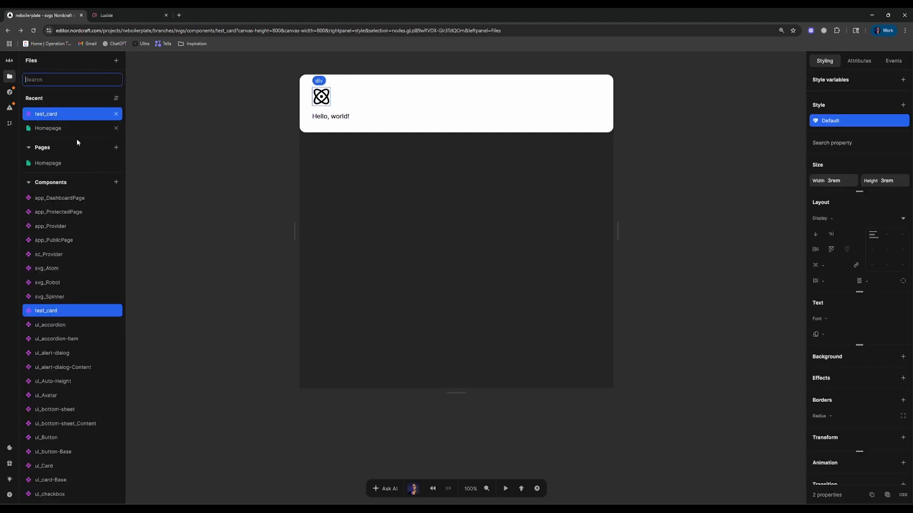
left_click(92, 132)
left_click(92, 79)
type("a")
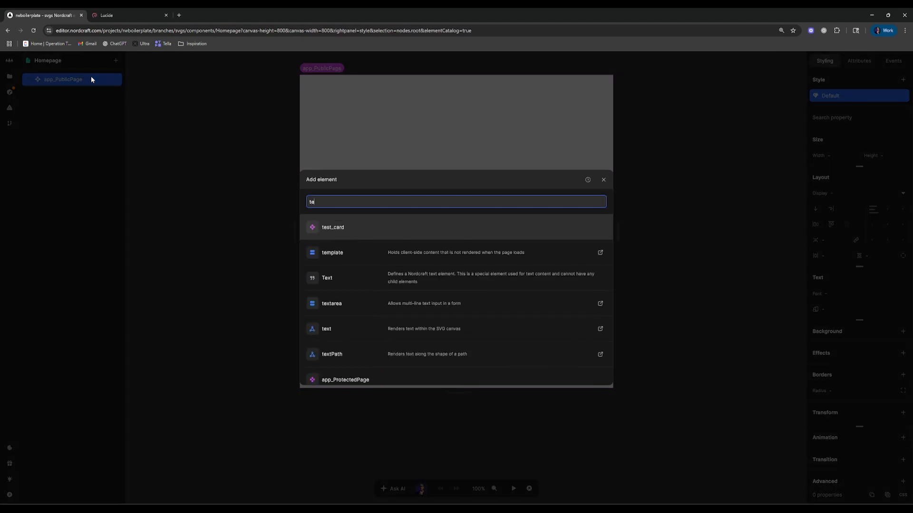
type("test_")
key("Return")
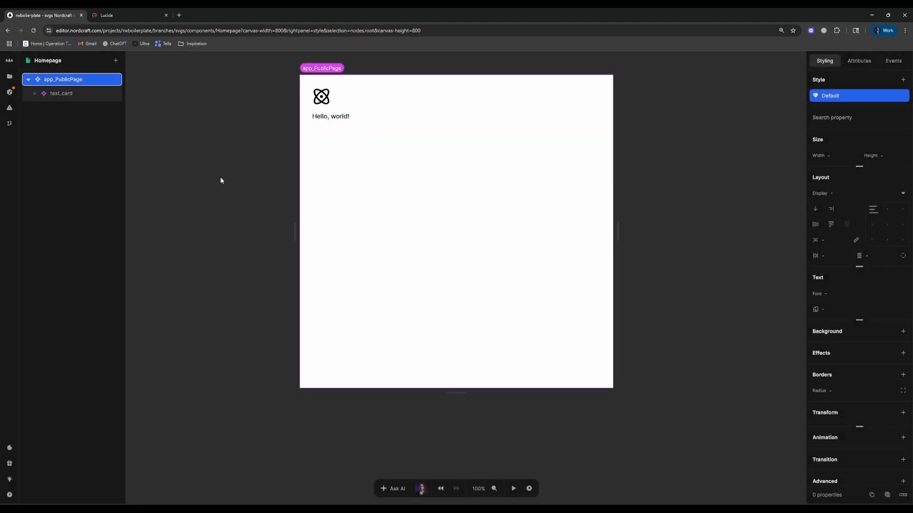
Insert the svg_Robot component inside test_card on the Homepage
left_click(55, 93)
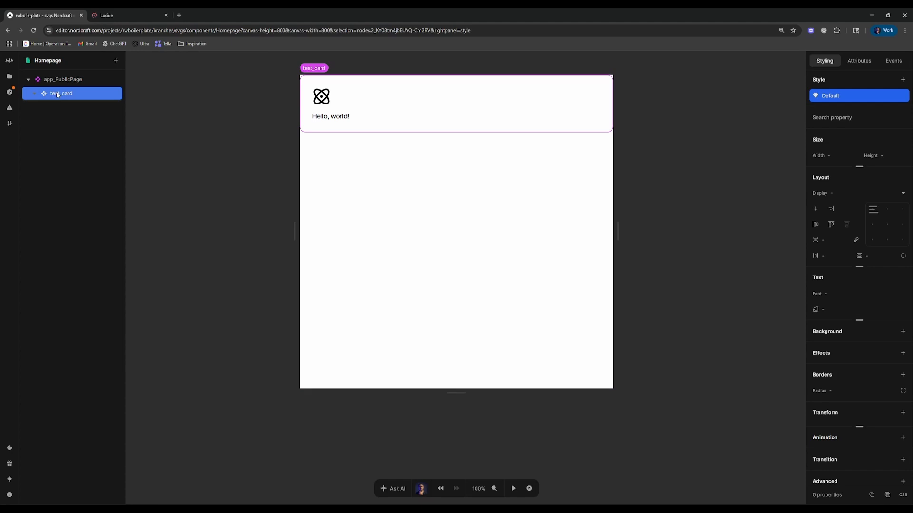
type("aatom")
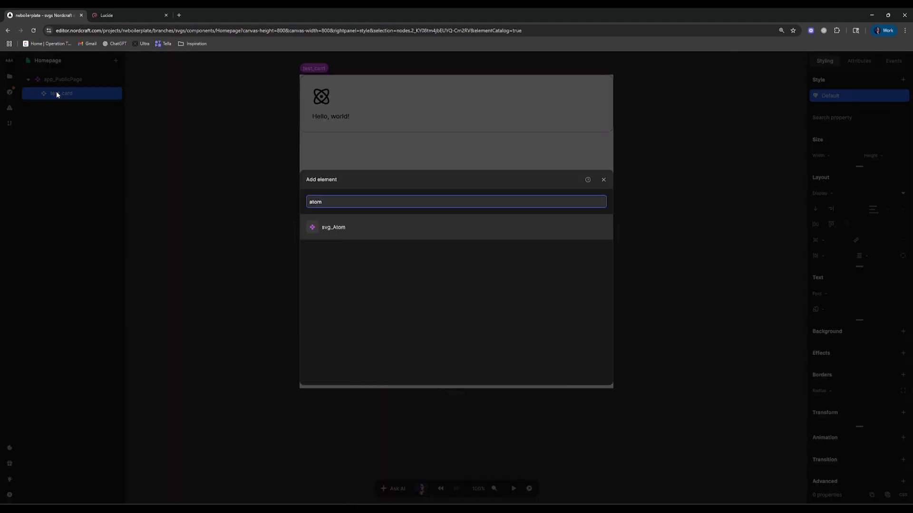
key("BackSpace")
key("BackSpace")
key("BackSpace")
key("BackSpace")
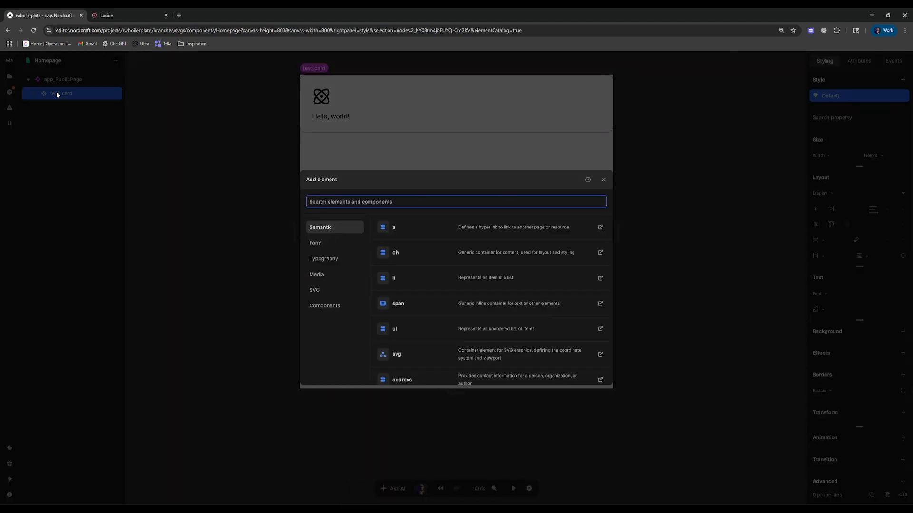
type("robot")
key("Return")
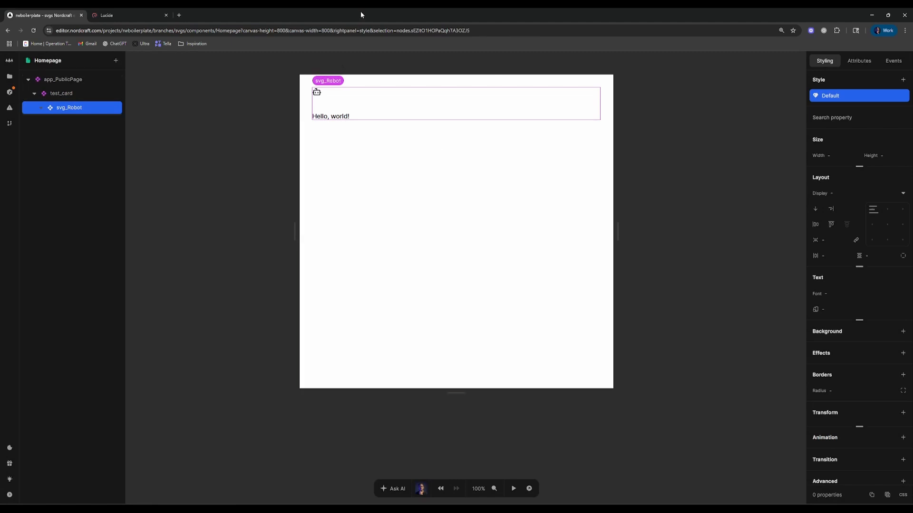
Set the width and height of the svg_Robot instance in test_card to 100% each
left_click(850, 160)
type("10")
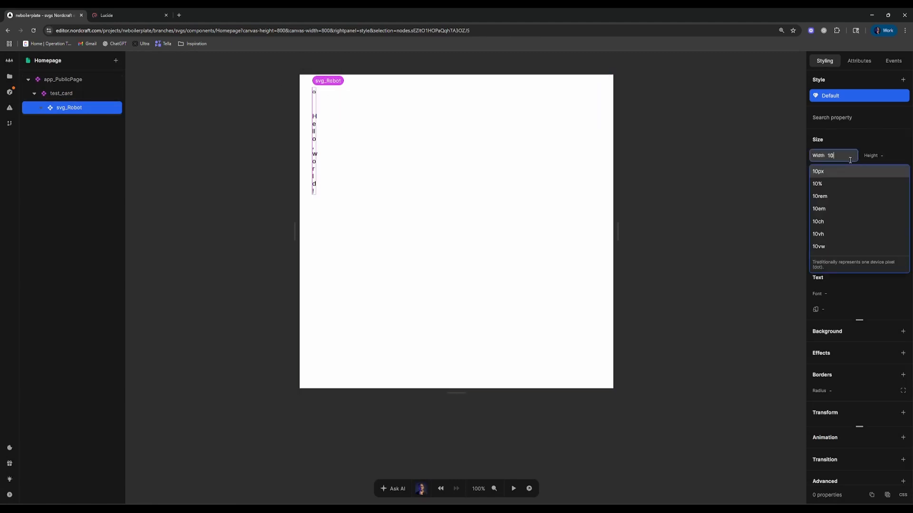
type("0%")
key("Tab")
type("100%")
key("Return")
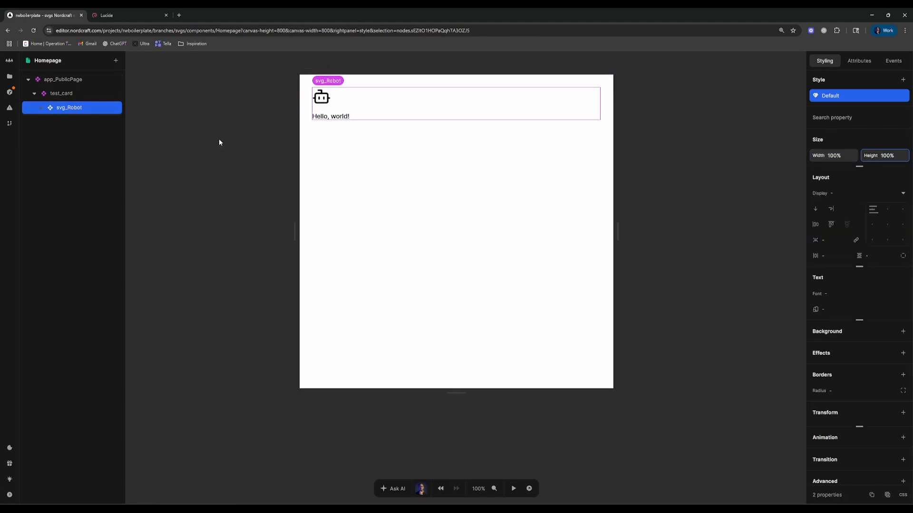
Check the size styling of svg_Atom inside the test_card component, and return to svg_Robot on the Homepage
left_click(96, 103)
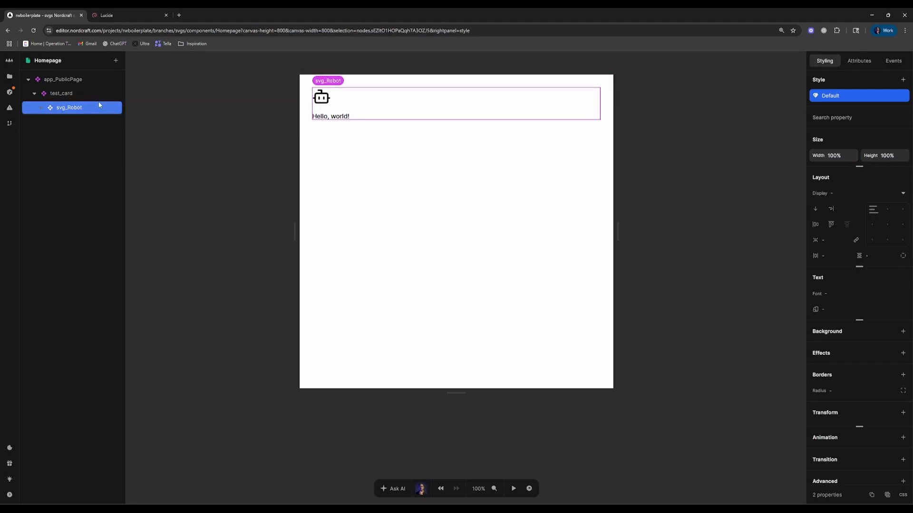
double_click(86, 97)
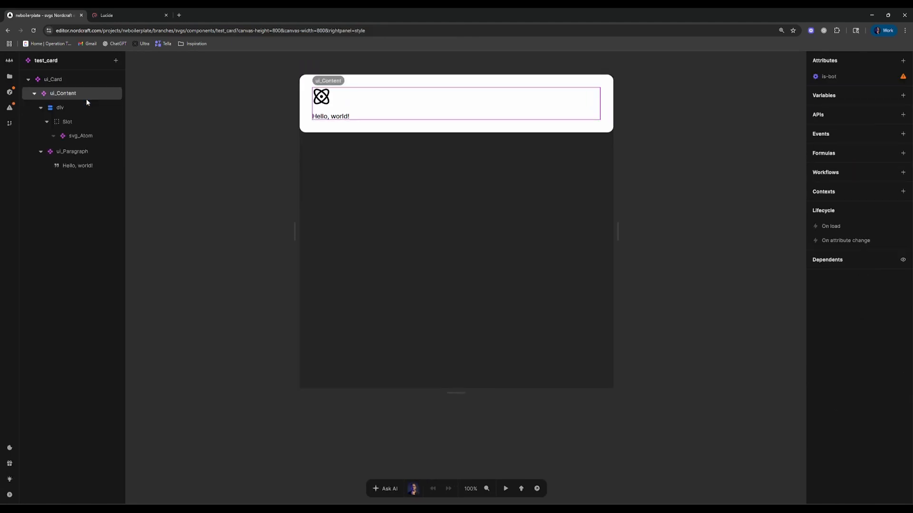
left_click(75, 135)
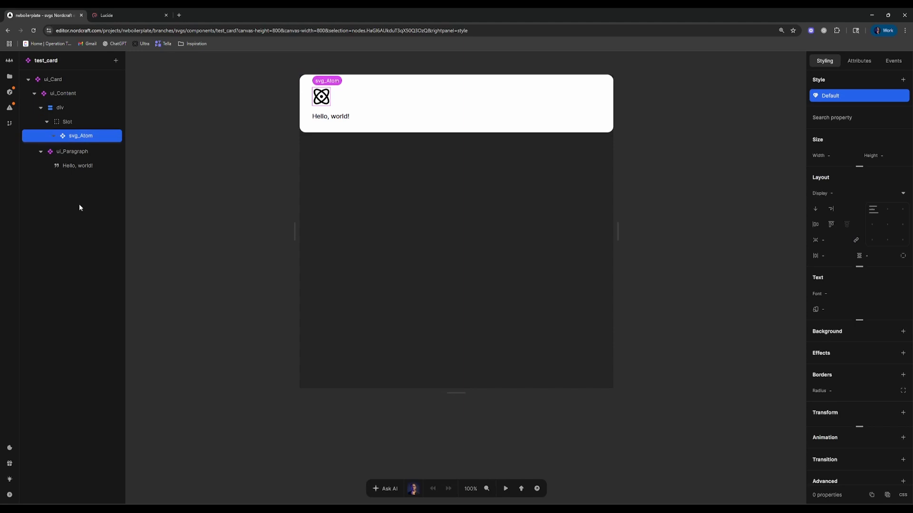
key("alt+Left")
left_click(55, 109)
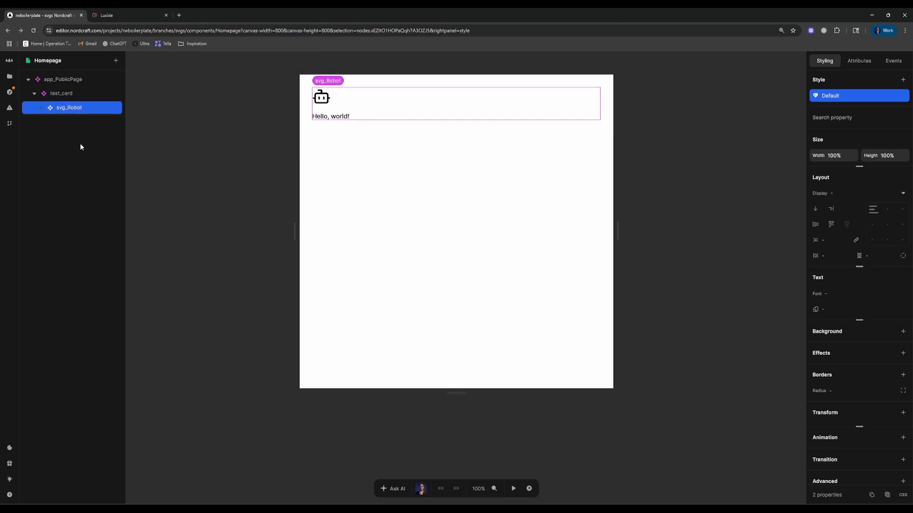
Open the svg_Robot component and set its root svg's width and height to 100% each
double_click(73, 108)
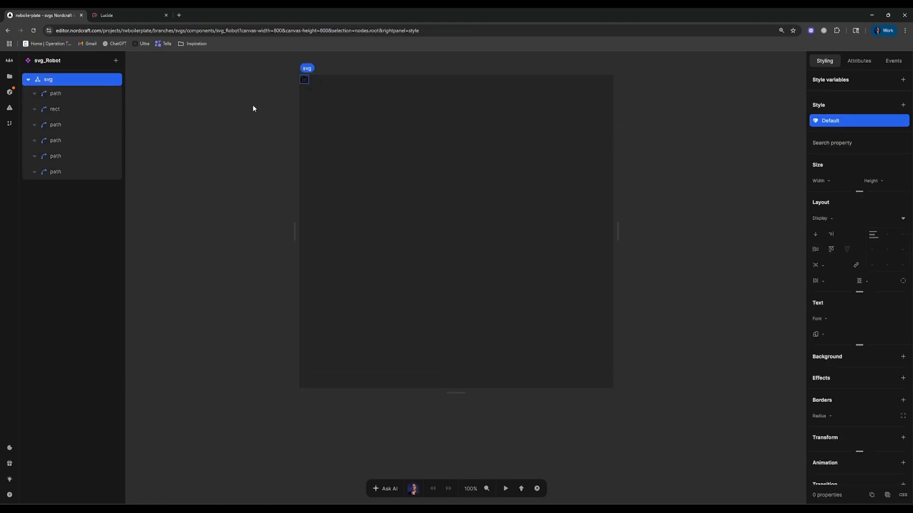
left_click(830, 179)
type("100%")
key("Tab")
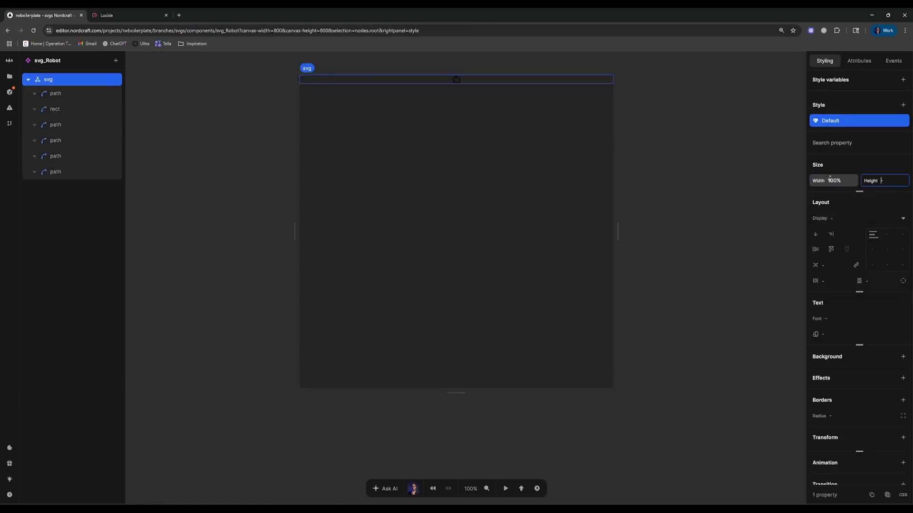
type("100%")
key("Return")
Delete svg_Robot from test_card on the Homepage and open the test_card component
key("alt+Left")
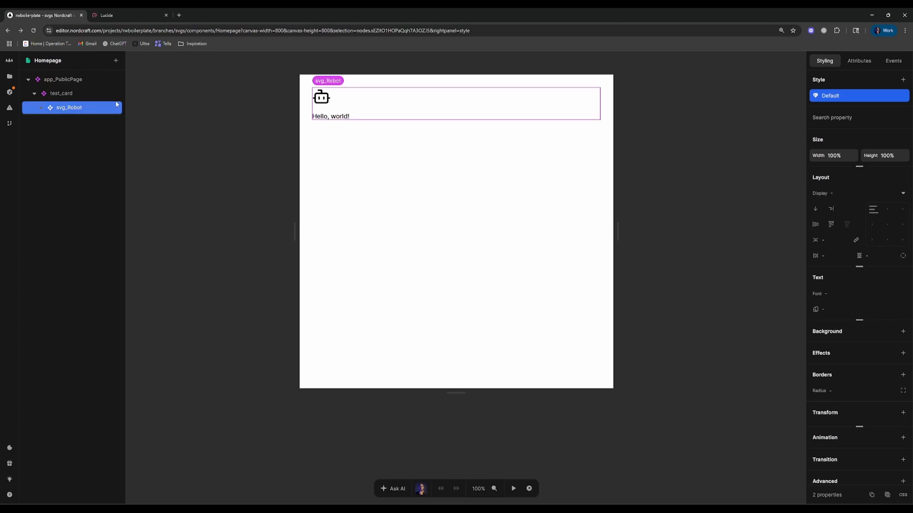
key("Delete")
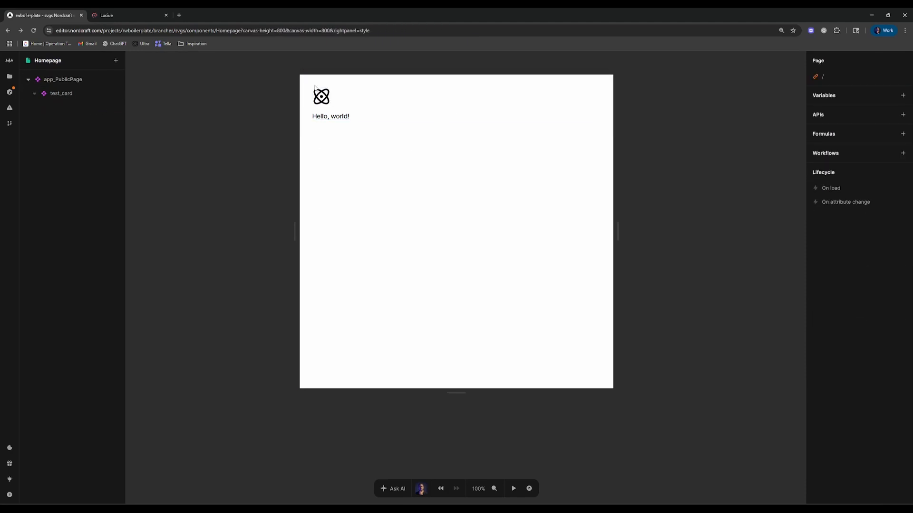
left_click(95, 96)
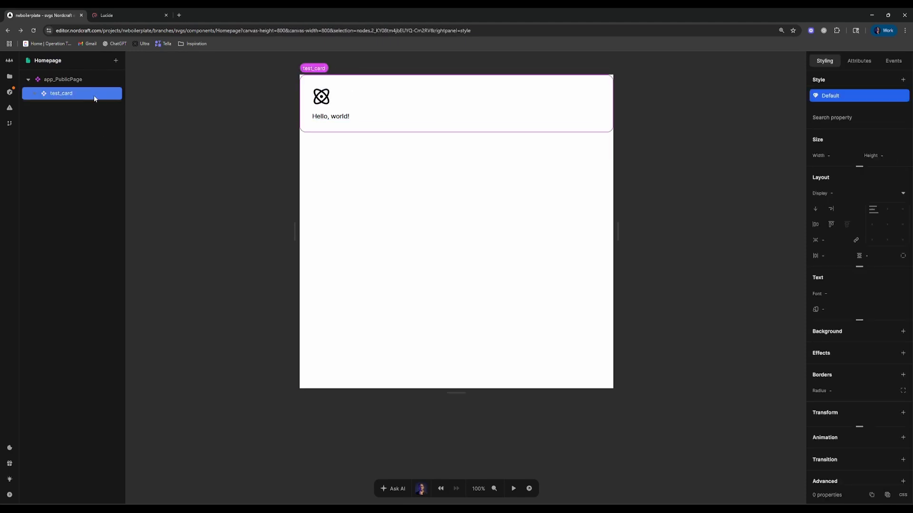
double_click(94, 97)
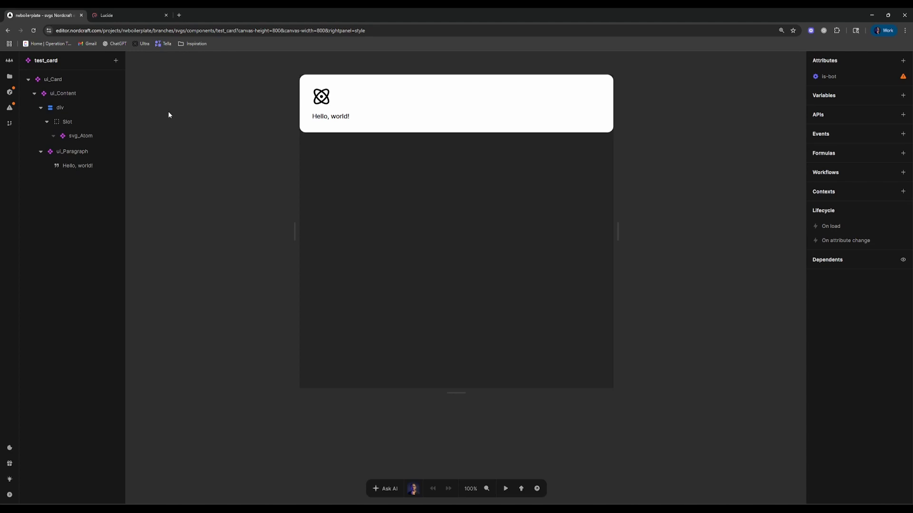
Add a second Slot element to ui_Content, below ui_Paragraph
left_click(46, 121)
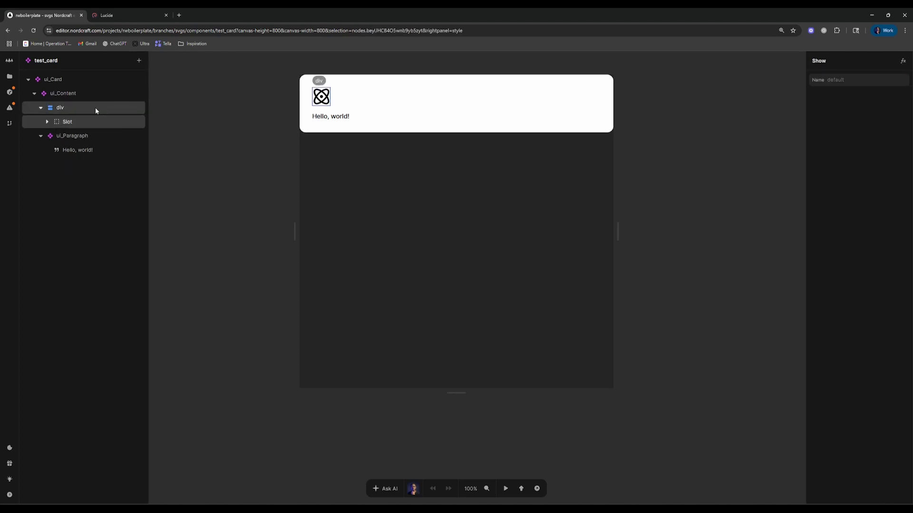
left_click(42, 108)
left_click(87, 99)
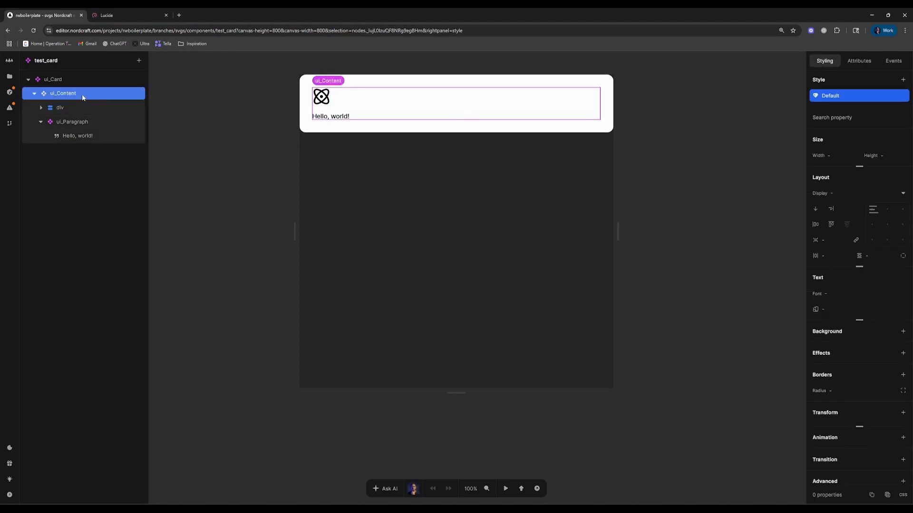
type("aslot")
key("Return")
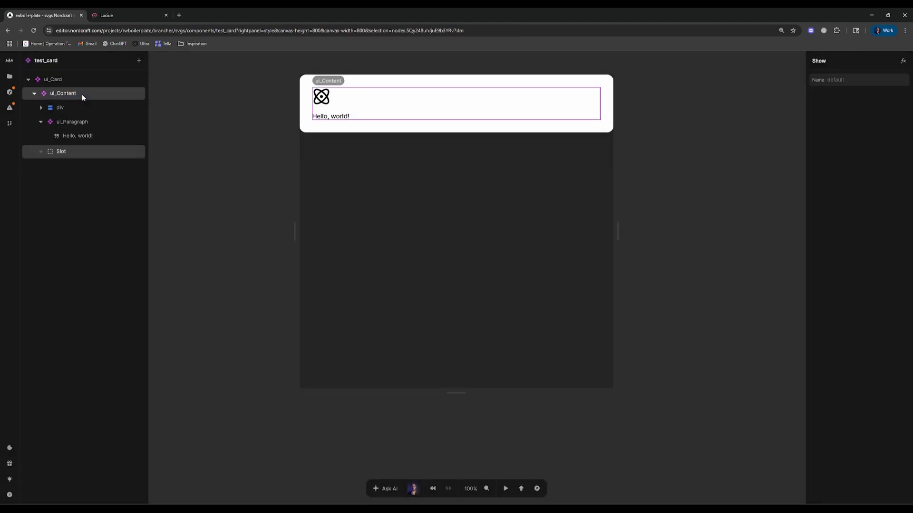
Examine the settings of the Slot inside the div and the Slot directly under ui_Content
left_click(81, 111)
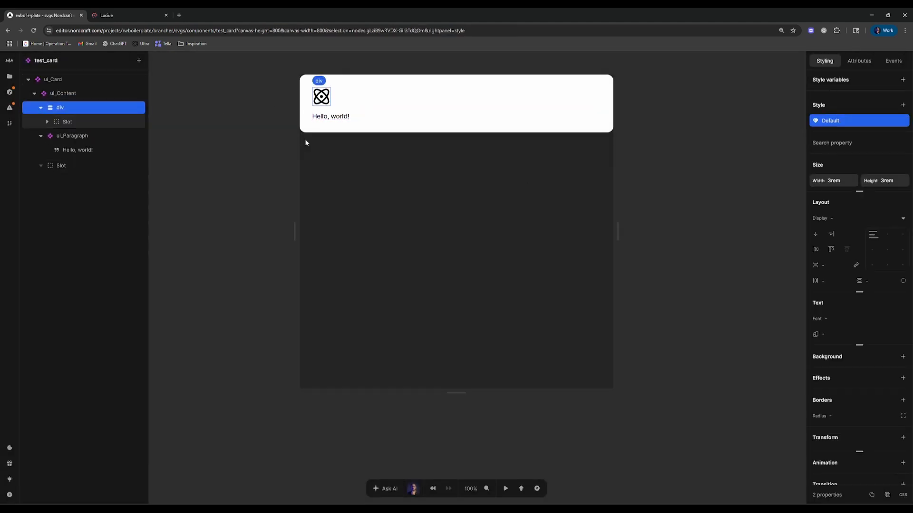
left_click(71, 122)
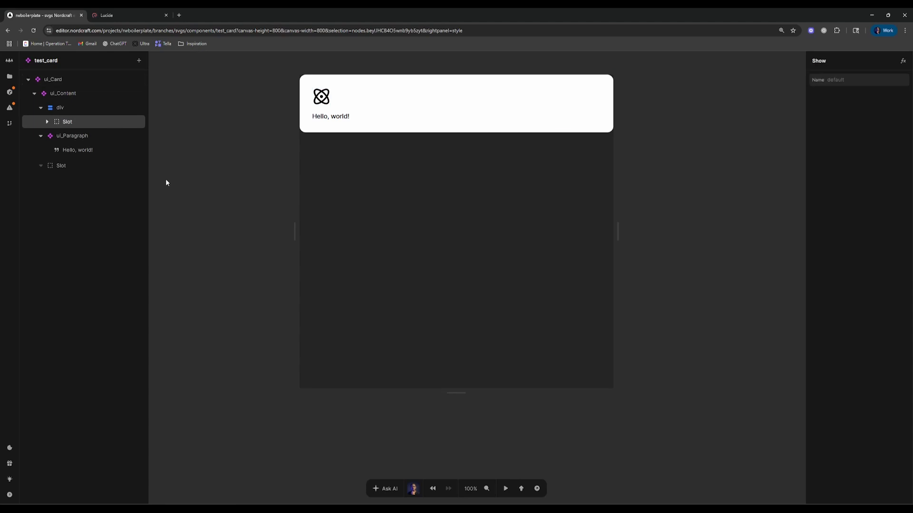
left_click(122, 167)
left_click(53, 124)
left_click(251, 143)
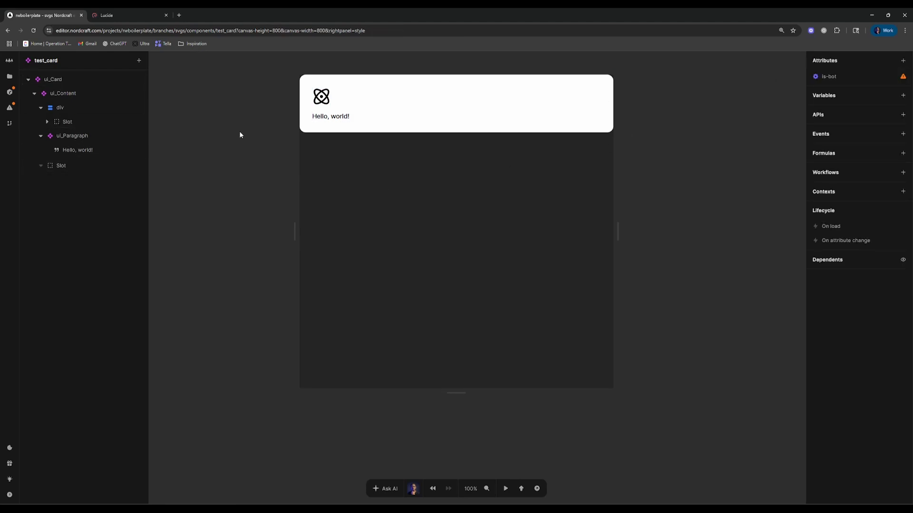
Return to the Homepage and insert svg_Robot inside test_card to try it with two default Slots
key("alt+Left")
key("e")
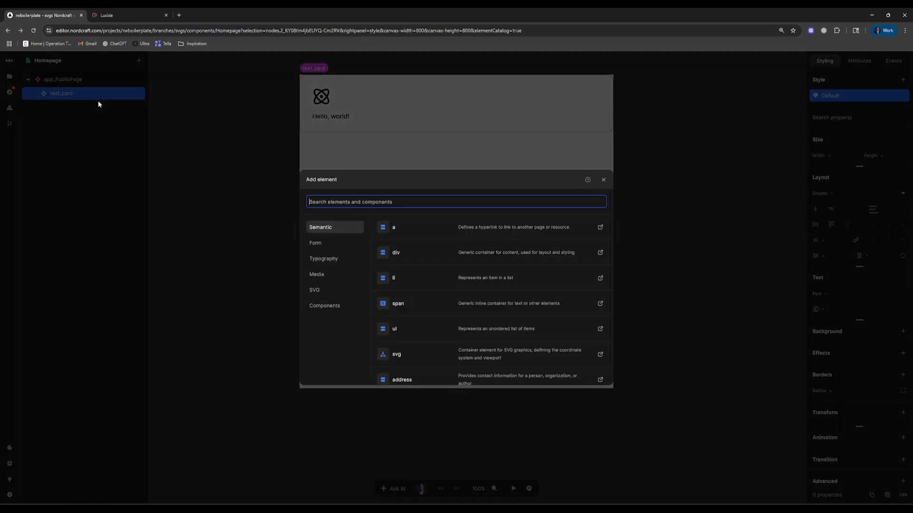
type("robot")
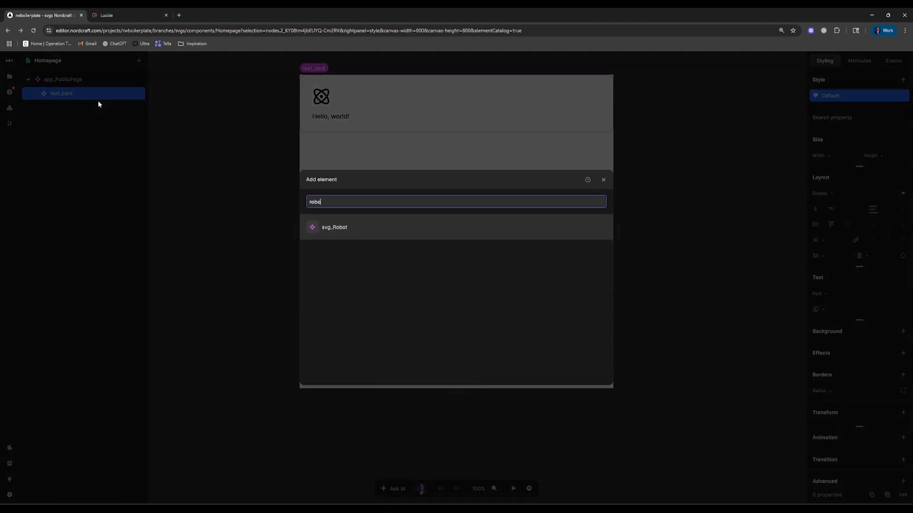
key("Return")
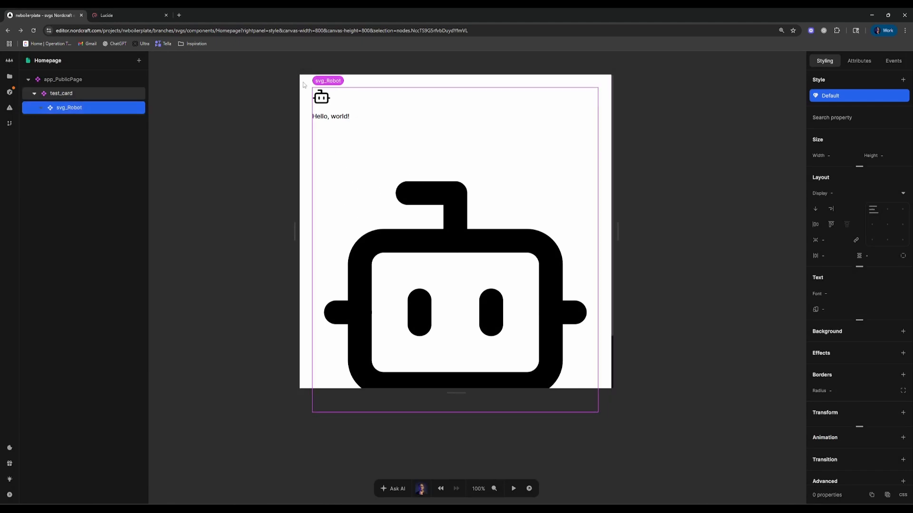
Remove the svg_Robot instance from the Homepage's test_card and reopen the test_card component
left_click(126, 113)
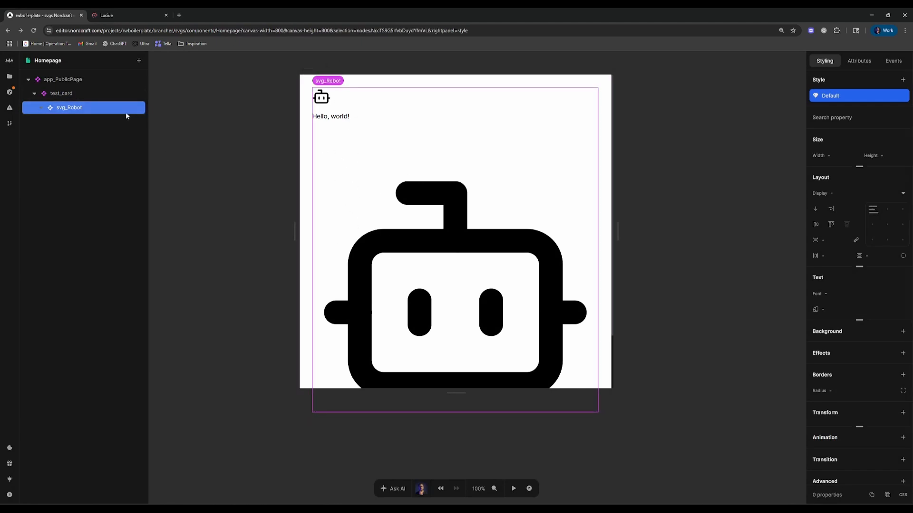
key("Delete")
double_click(73, 94)
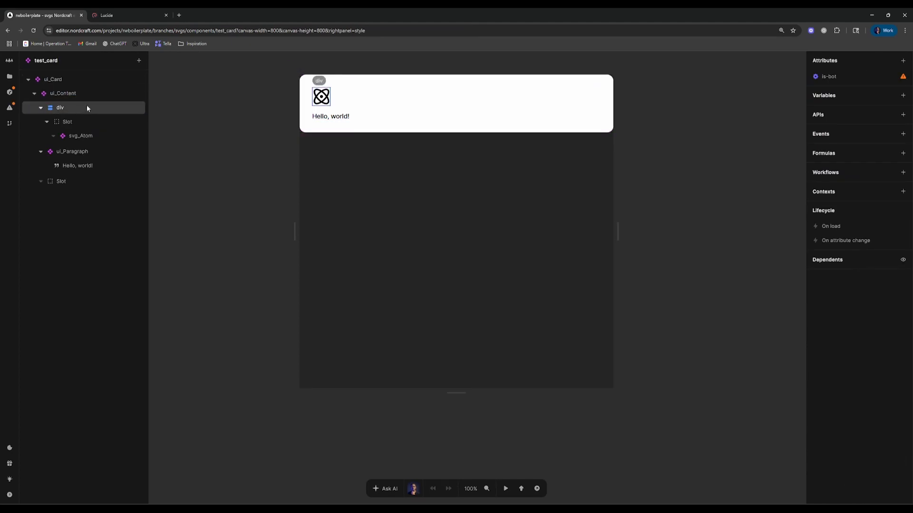
Name the Slot inside the div "Icon", and check the name settings of both Slots in test_card
left_click(73, 121)
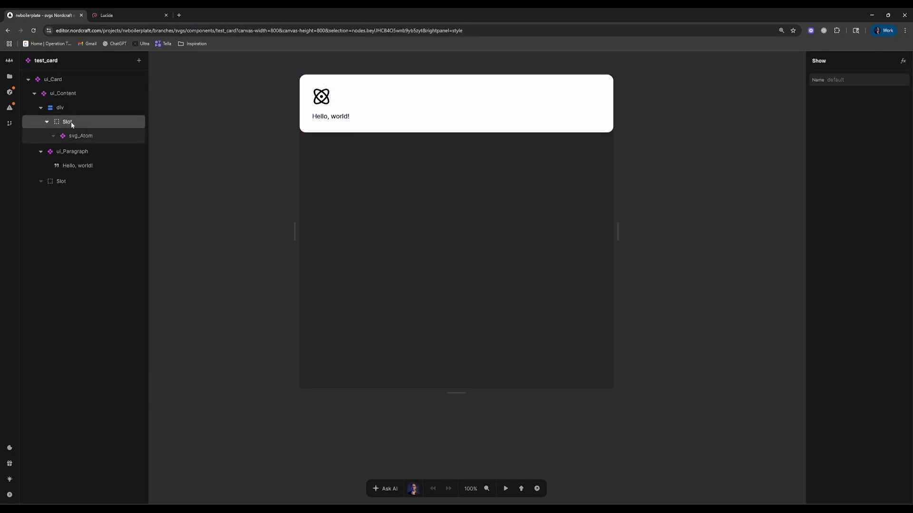
left_click(854, 79)
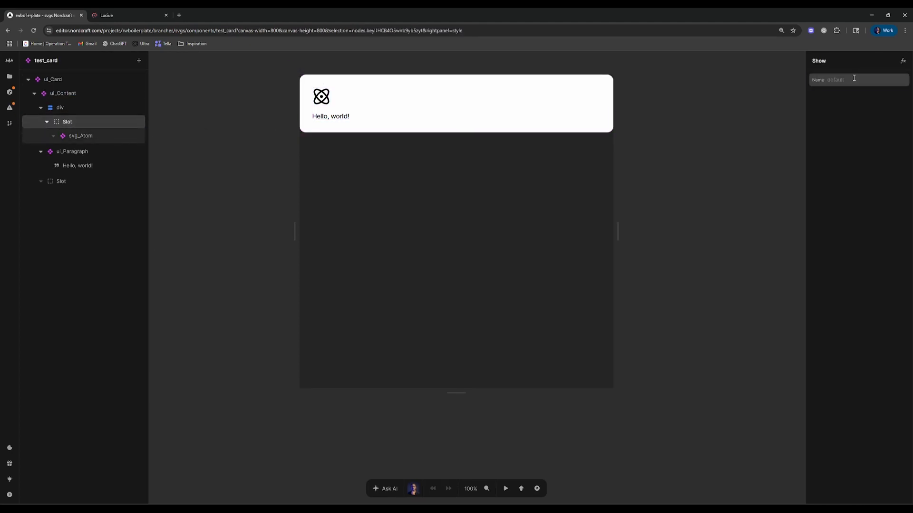
type("Icon")
left_click(582, 116)
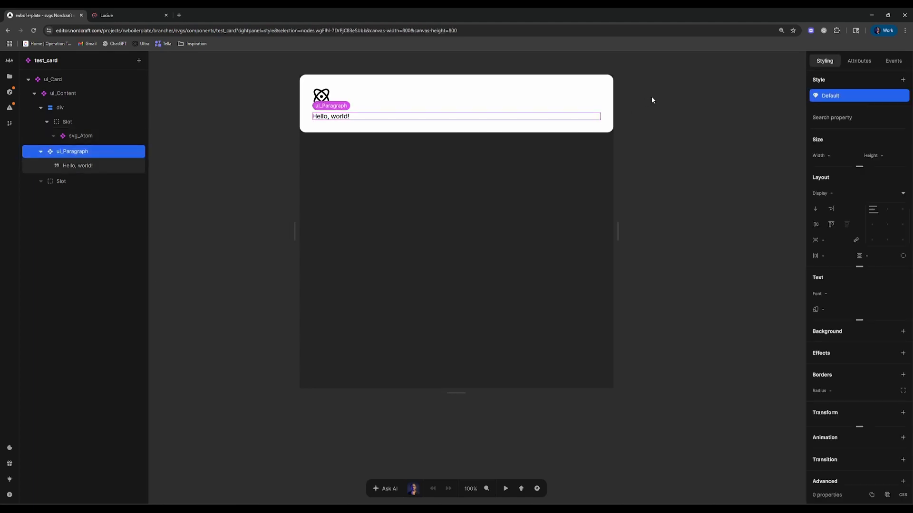
left_click(234, 128)
left_click(61, 183)
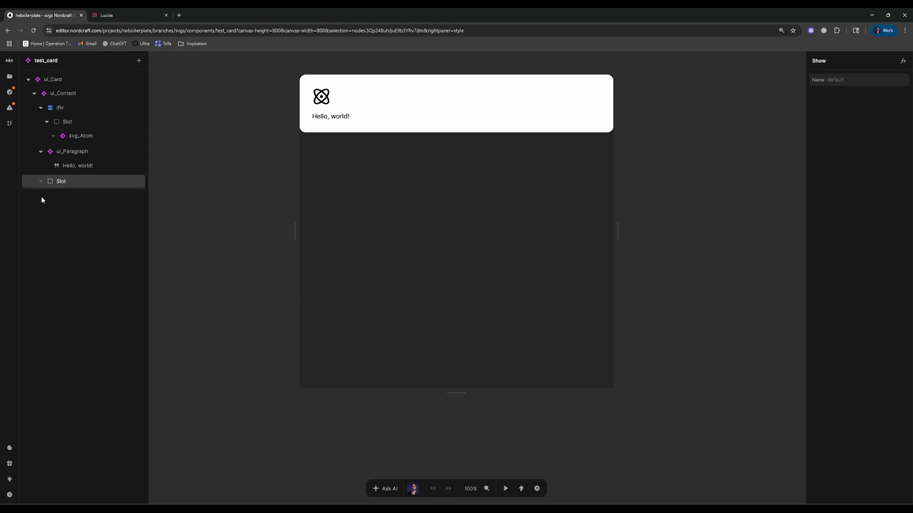
left_click(75, 122)
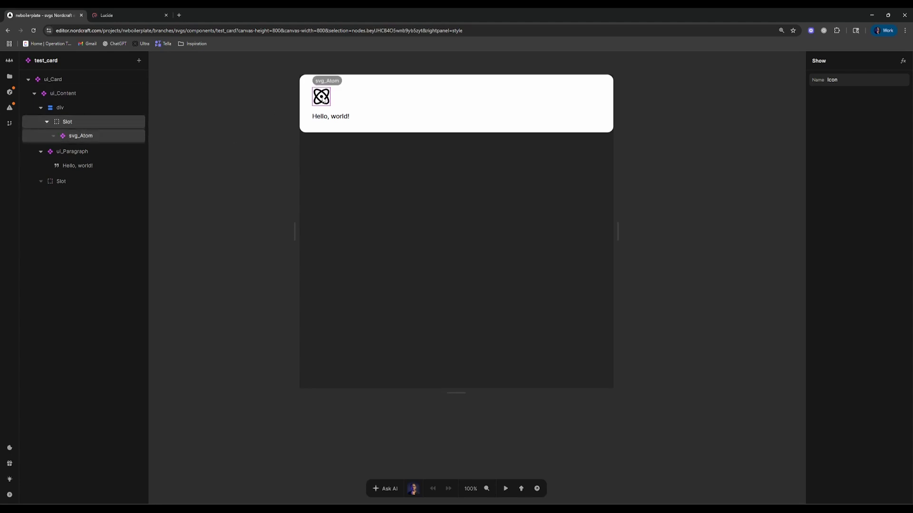
left_click(246, 94)
Return to the Homepage and insert an svg_Robot component inside test_card
key("alt+Left")
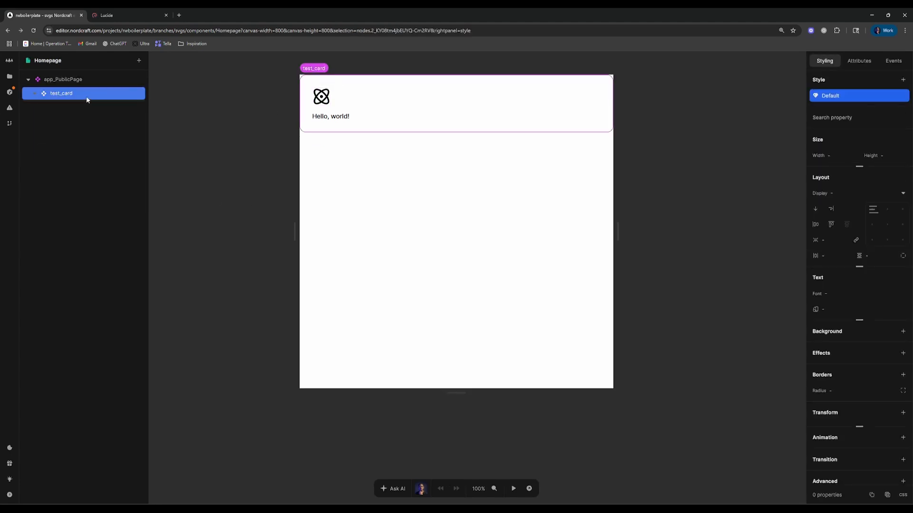
type("a")
type("robo")
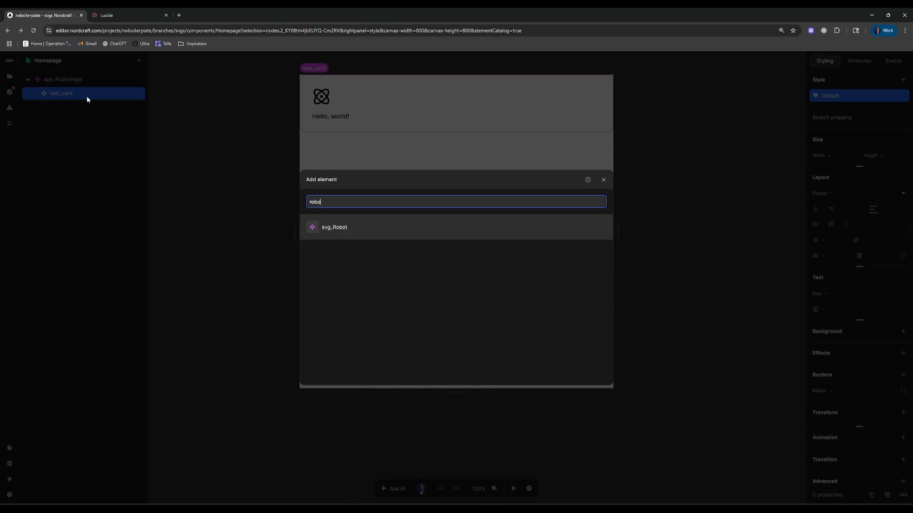
key("Return")
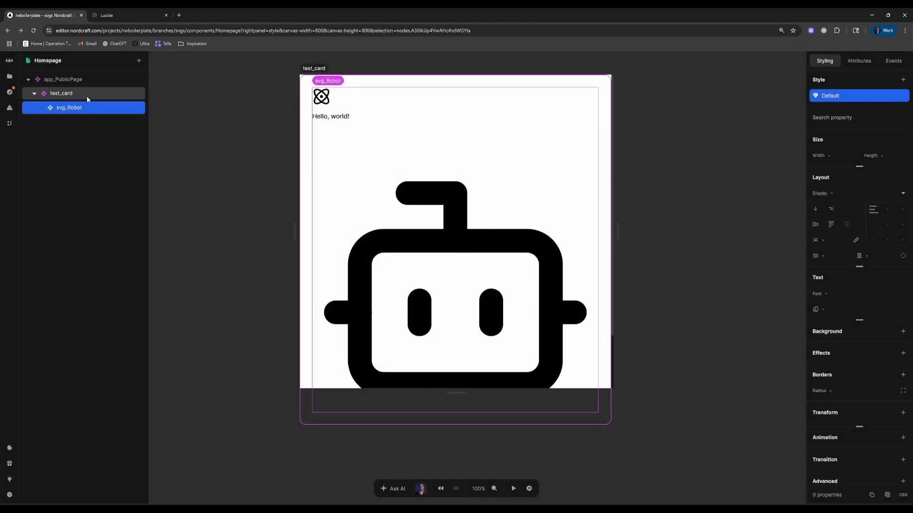
Assign the svg_Robot inside test_card to the Icon slot
left_click(874, 61)
left_click(852, 128)
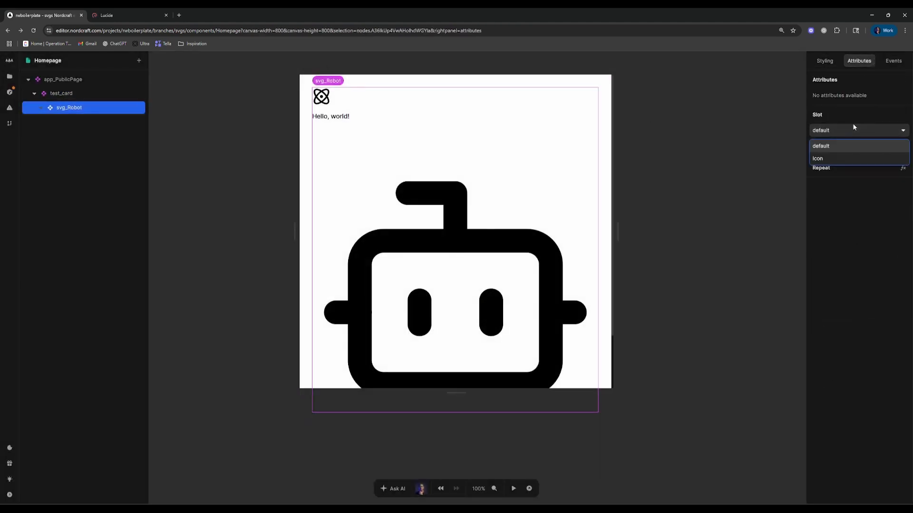
left_click(828, 158)
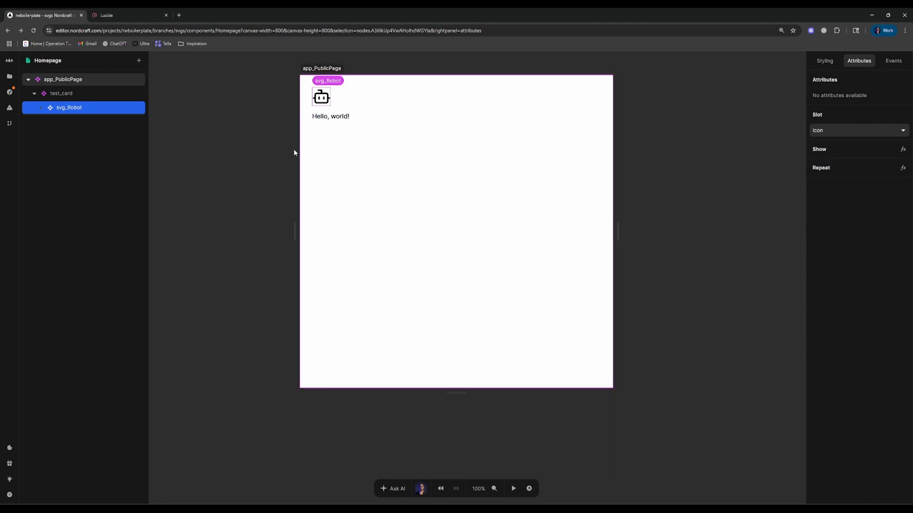
Add a ui_Content to test_card in the default slot, containing a ui_H1 with a text element
left_click(61, 97)
type("acontent")
key("Return")
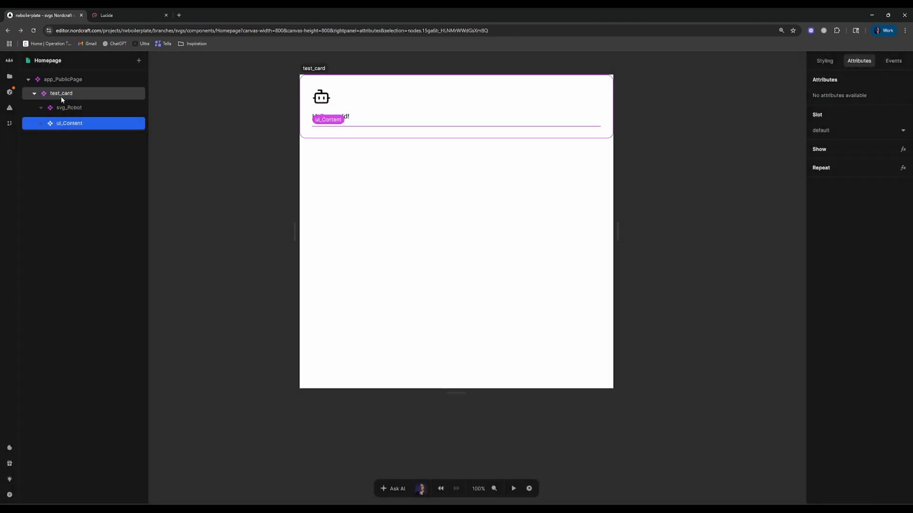
type("ah1")
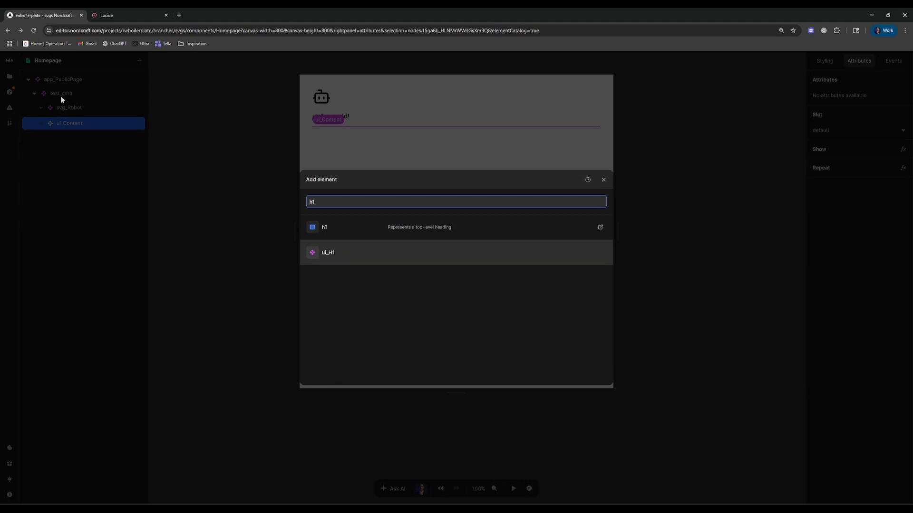
key("Return")
type("atext")
key("Return")
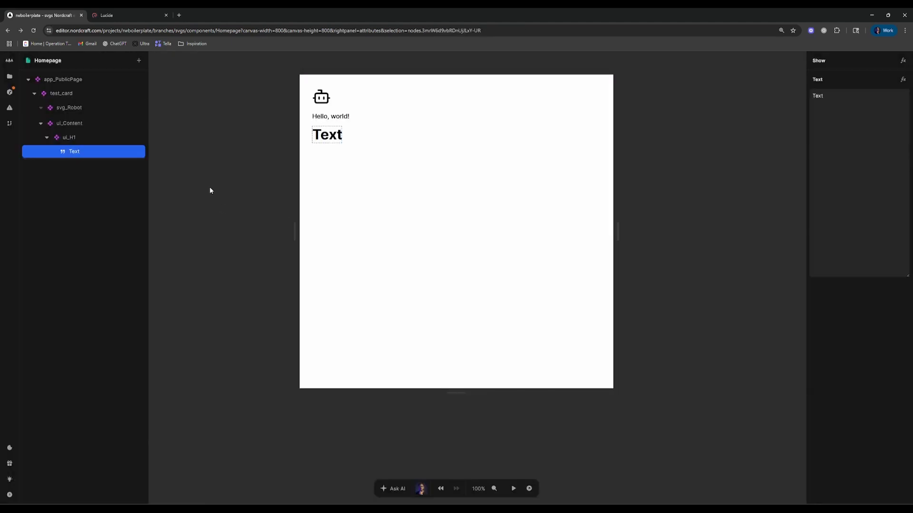
left_click(211, 190)
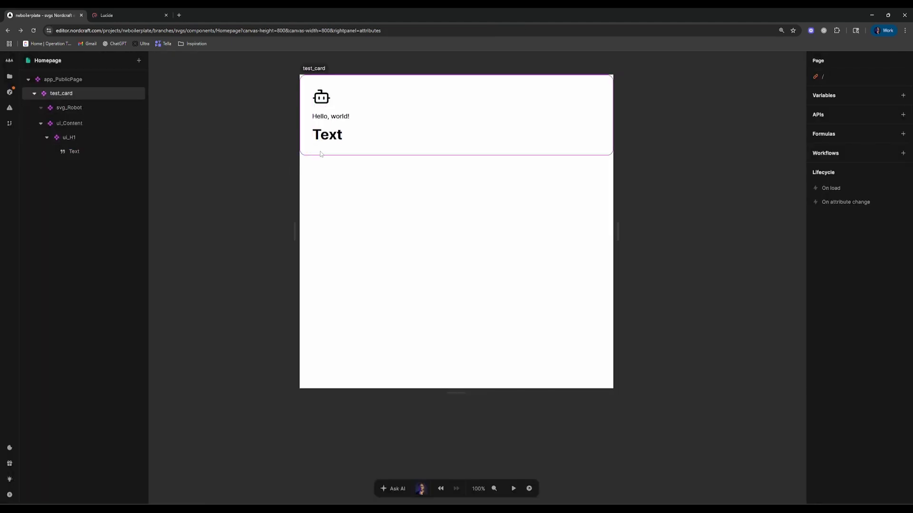